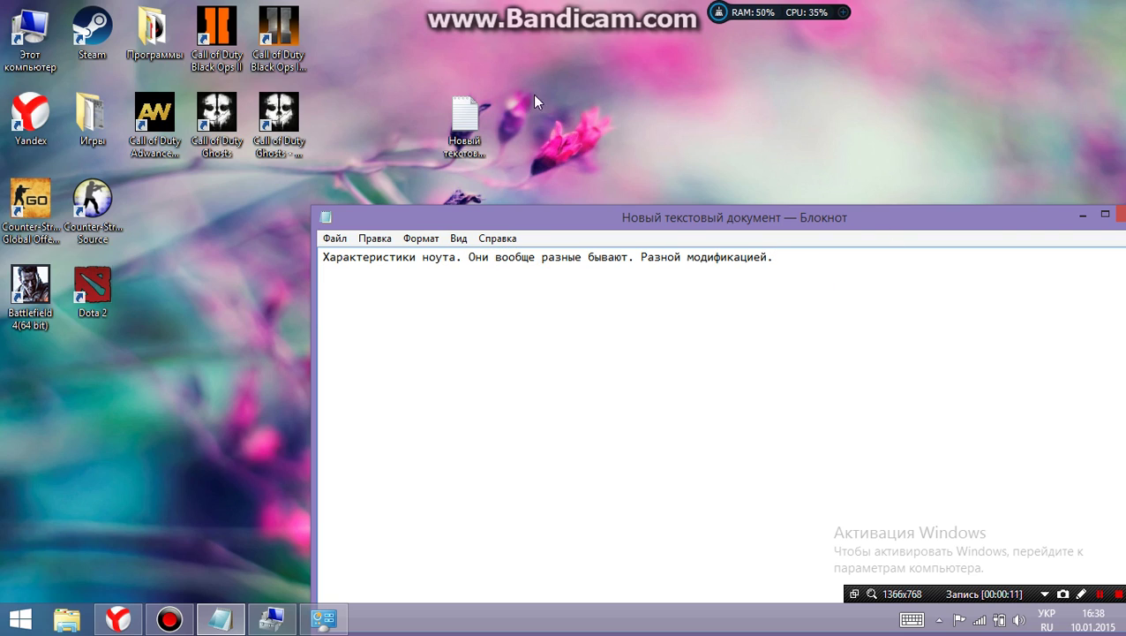
Move the Notepad window clear of its current place and bring up the Computer Management window maximized
{"action": "left_click", "coordinate": [196, 258]}
{"action": "left_click_drag", "start_coordinate": [440, 219], "coordinate": [549, 91]}
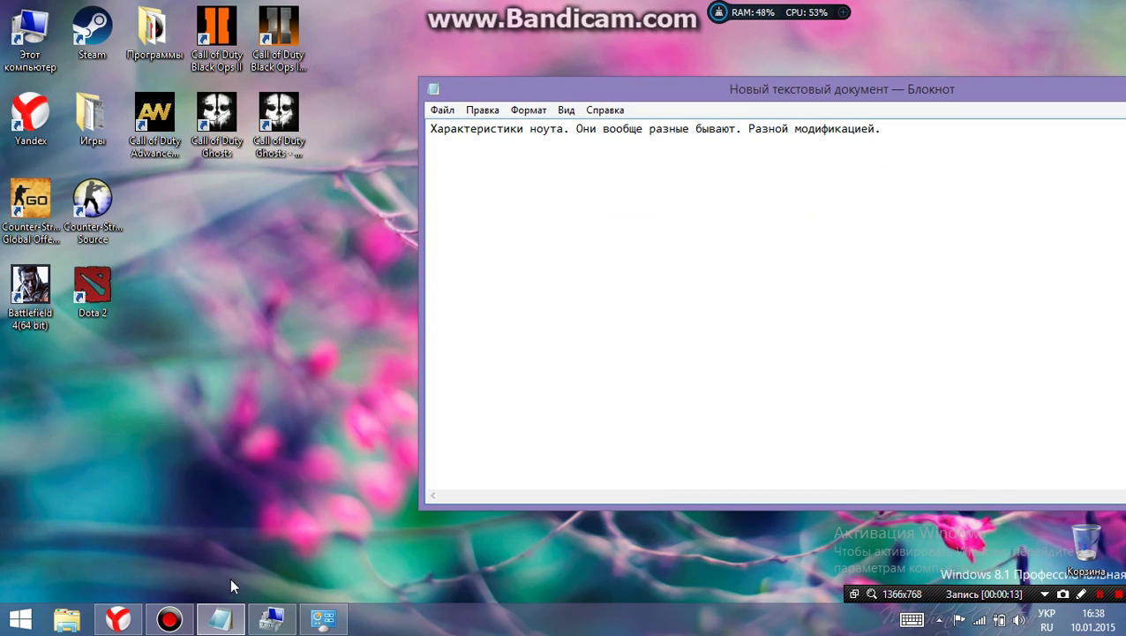
{"action": "left_click", "coordinate": [271, 618]}
{"action": "left_click_drag", "start_coordinate": [406, 27], "coordinate": [487, 30]}
{"action": "double_click", "coordinate": [491, 30]}
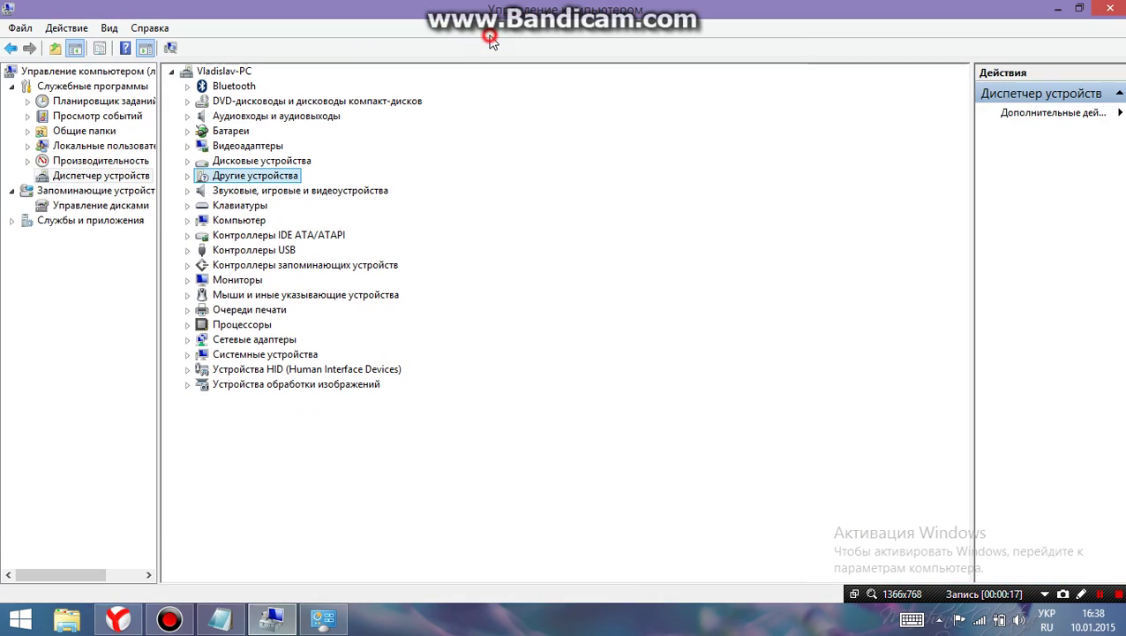
Expand the display adapters (Видеоадаптеры) category and examine the two AMD Radeon entries
{"action": "left_click", "coordinate": [186, 146]}
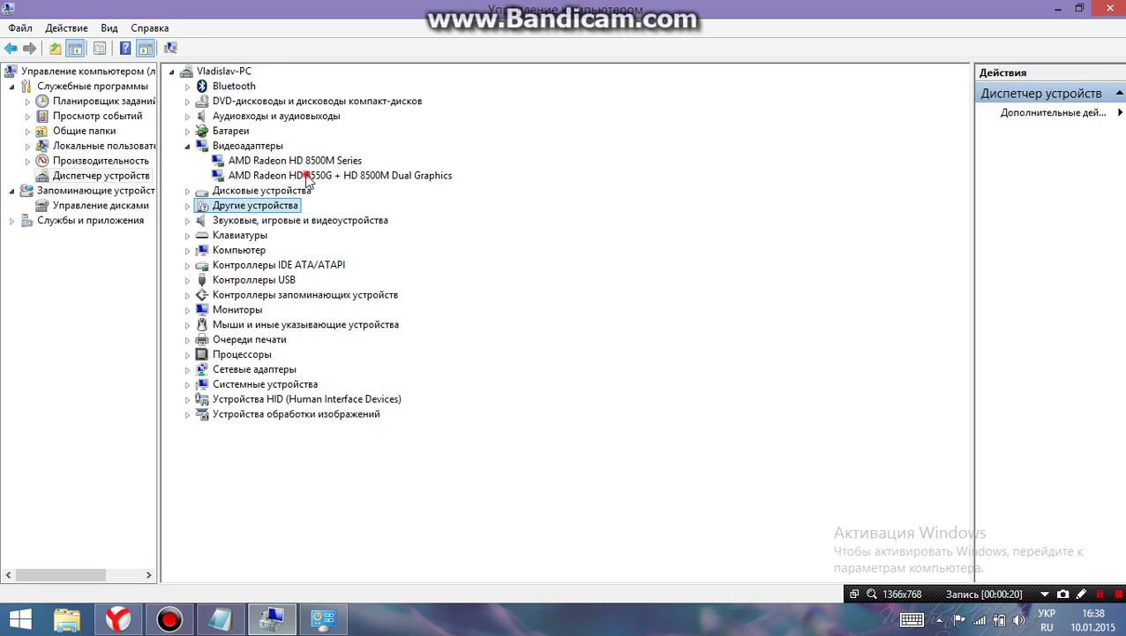
{"action": "left_click", "coordinate": [308, 176]}
{"action": "left_click", "coordinate": [296, 160]}
{"action": "left_click", "coordinate": [302, 176]}
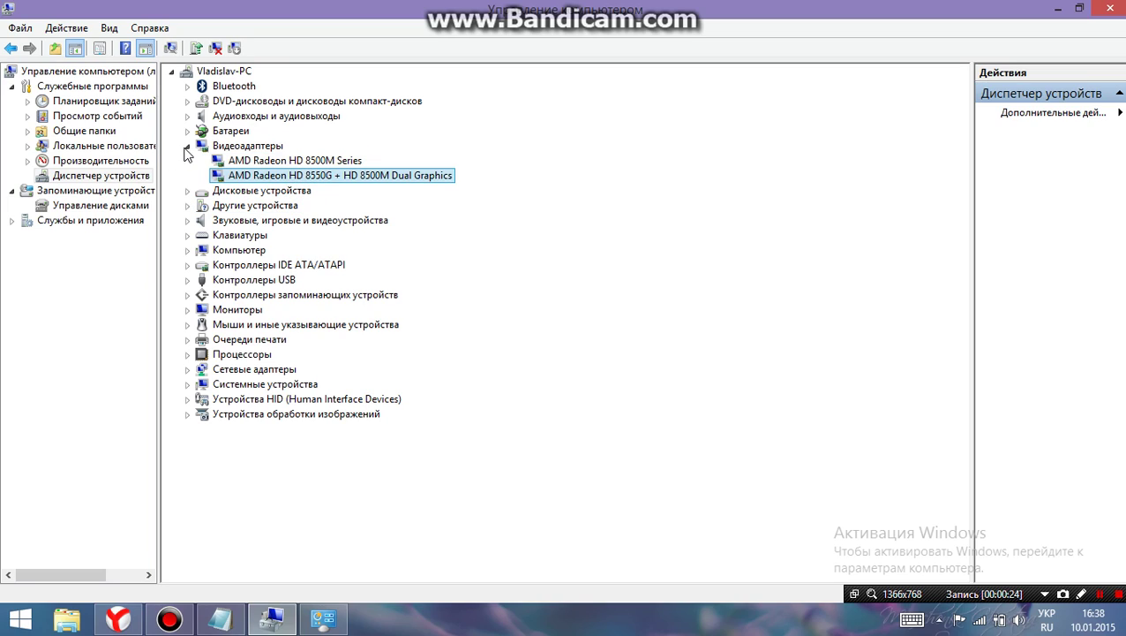
Expand the processors (Процессоры) category and go through each listed processor entry
{"action": "left_click", "coordinate": [187, 354]}
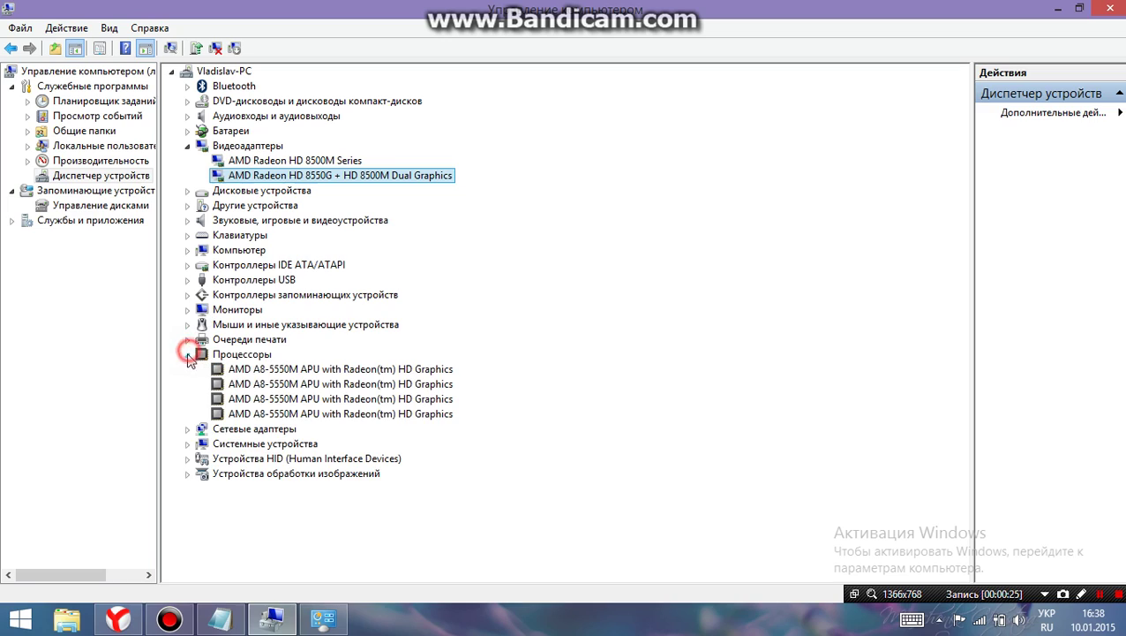
{"action": "left_click", "coordinate": [282, 371]}
{"action": "left_click", "coordinate": [305, 384]}
{"action": "left_click", "coordinate": [291, 398]}
{"action": "left_click", "coordinate": [279, 413]}
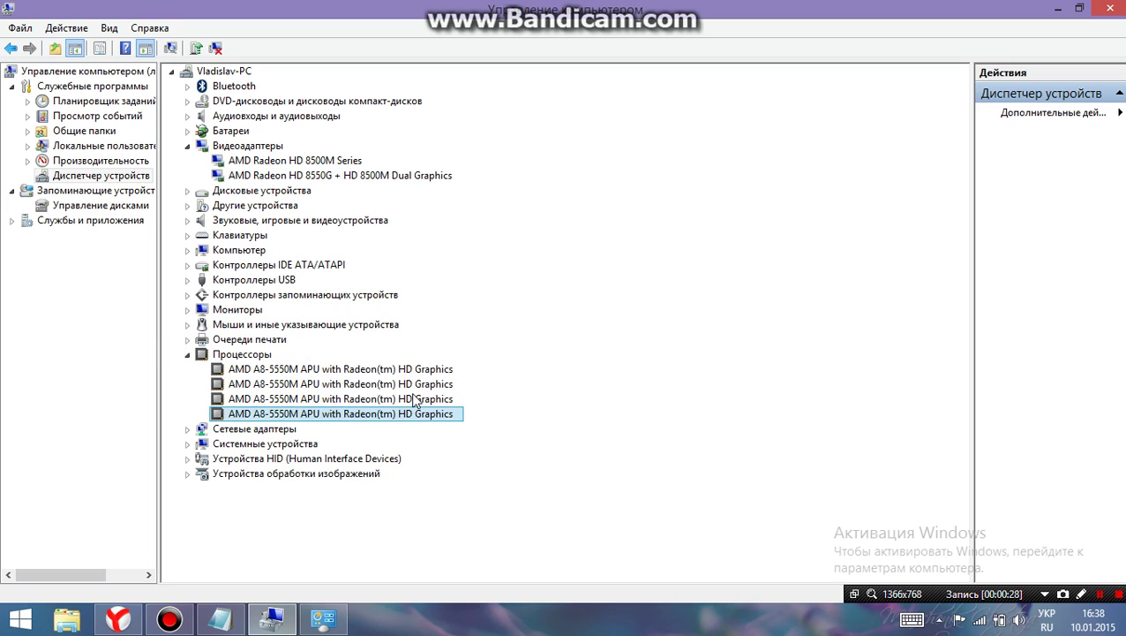
Look briefly inside the Компьютер, Контроллеры USB and storage controllers categories, collapsing each again
{"action": "left_click", "coordinate": [187, 251]}
{"action": "left_click", "coordinate": [188, 251]}
{"action": "left_click", "coordinate": [187, 280]}
{"action": "left_click", "coordinate": [187, 280]}
{"action": "left_click", "coordinate": [187, 295]}
{"action": "left_click", "coordinate": [187, 295]}
Collapse the open device categories, close Computer Management and bring up the System window to view the basic computer information
{"action": "left_click", "coordinate": [187, 354]}
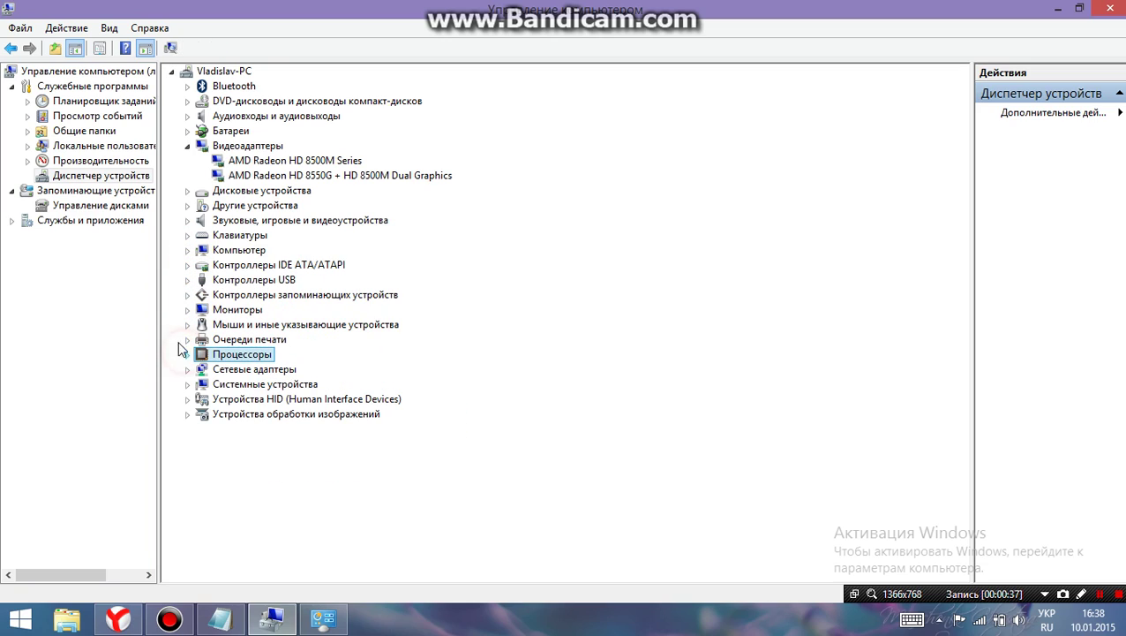
{"action": "left_click", "coordinate": [187, 145]}
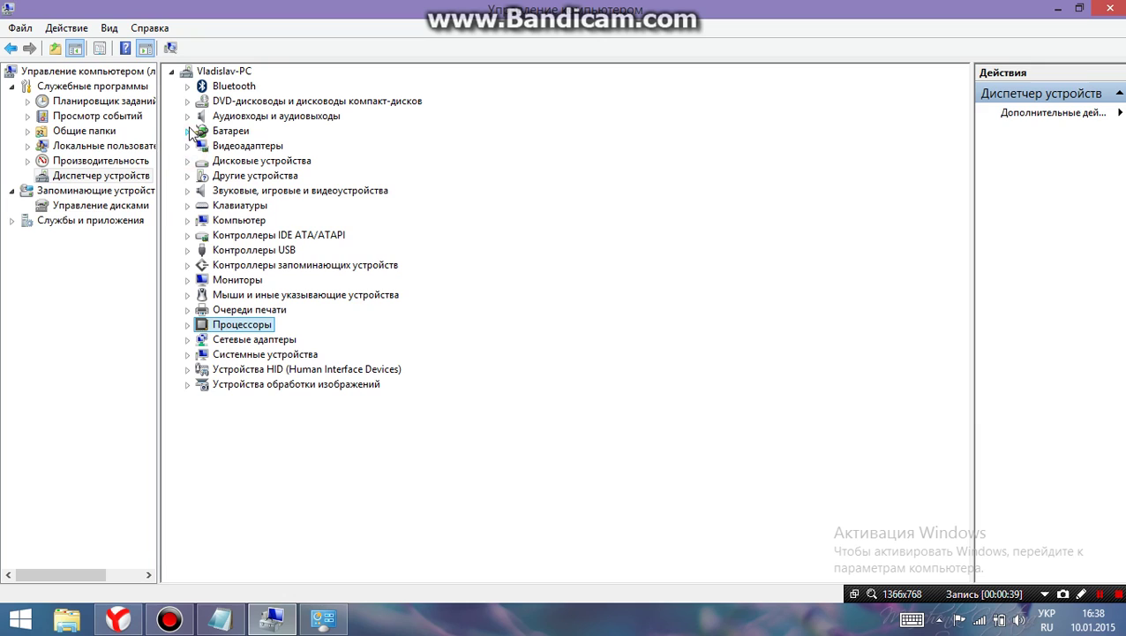
{"action": "left_click", "coordinate": [1108, 8]}
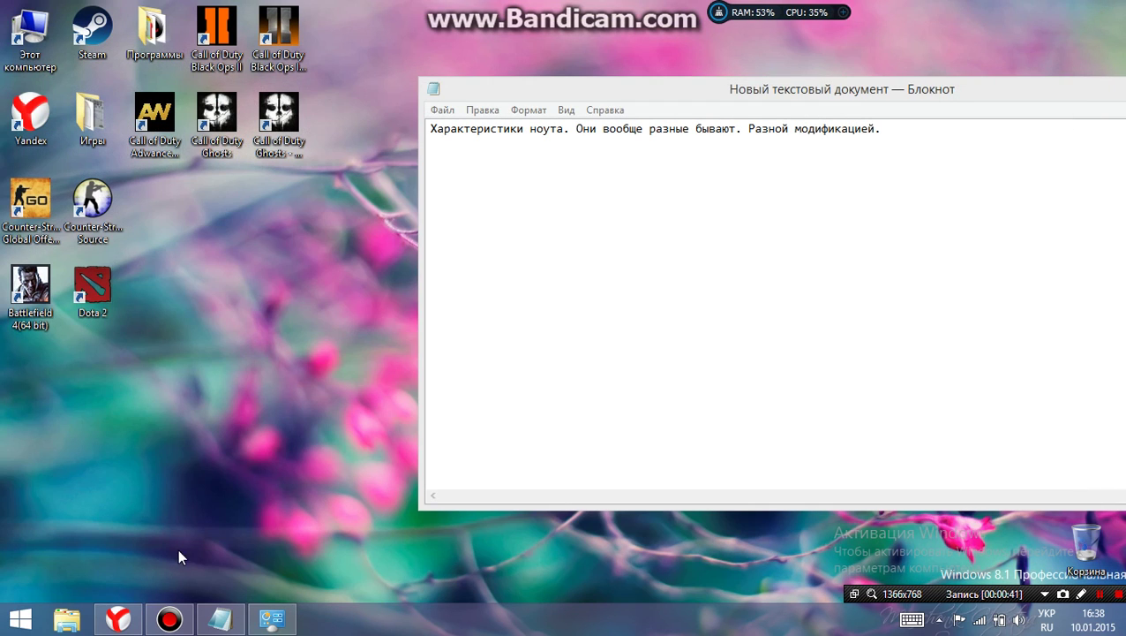
{"action": "left_click", "coordinate": [265, 621]}
{"action": "left_click_drag", "start_coordinate": [439, 75], "coordinate": [500, 70]}
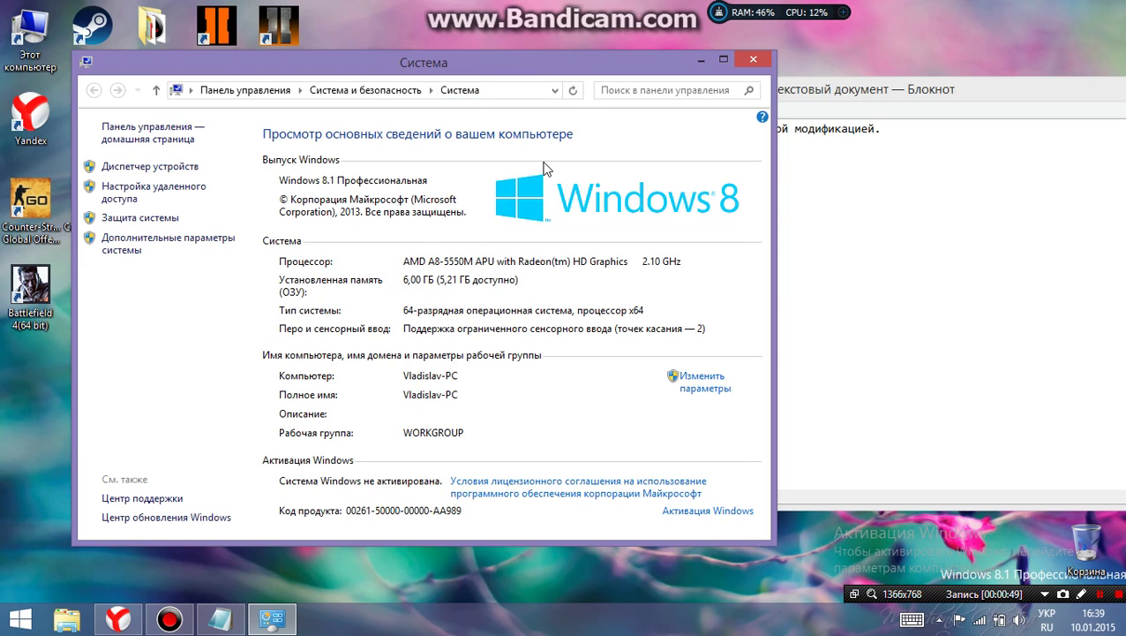
Write "Процессор 2.10 ghz" on a new line of the Notepad document
{"action": "left_click", "coordinate": [813, 254]}
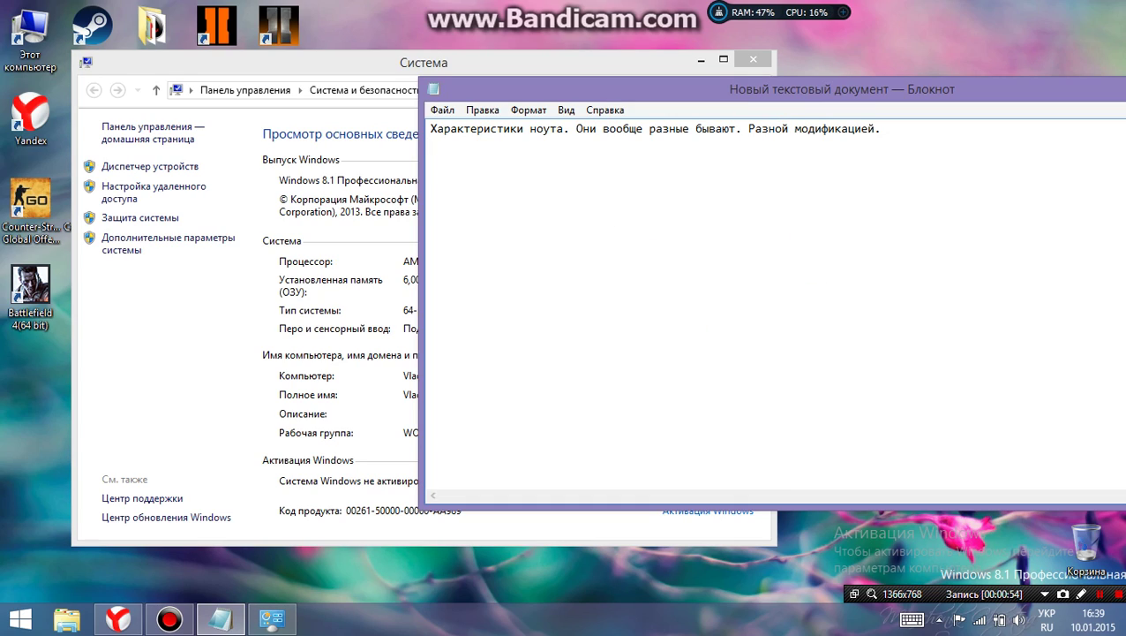
{"action": "type", "text": "Процессор 2.10"}
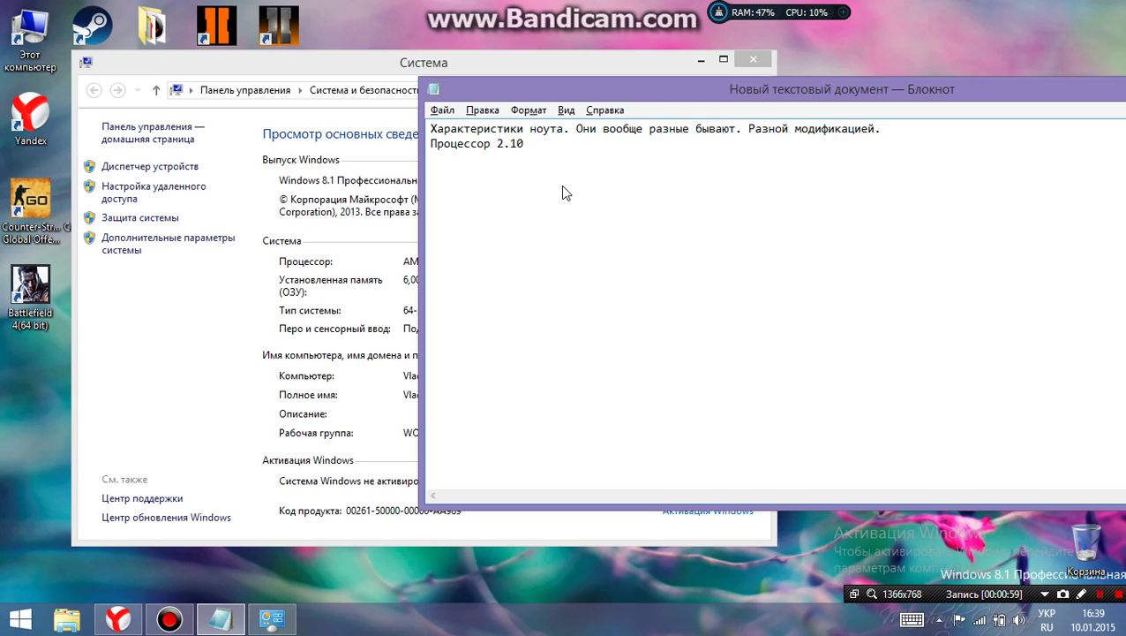
{"action": "key", "text": "alt+shift"}
{"action": "type", "text": "hz"}
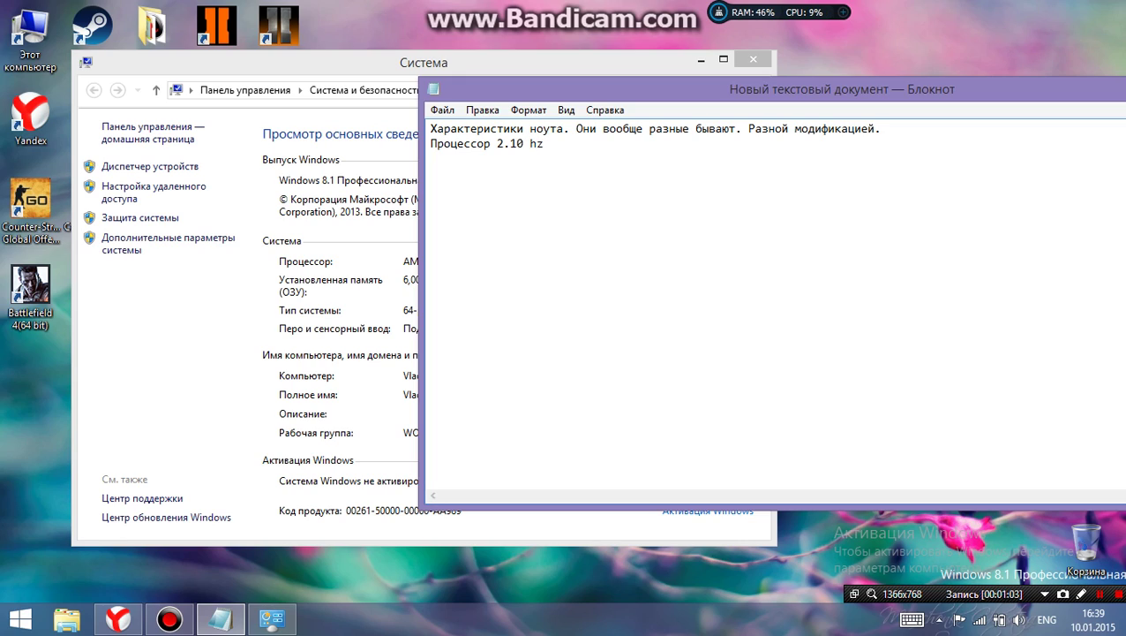
{"action": "key", "text": "Left"}
{"action": "key", "text": "Left"}
{"action": "type", "text": "g"}
Continue the processor line in Notepad with "но на максимальной производительности электропитания он работает лучше."
{"action": "left_click", "coordinate": [238, 296]}
{"action": "left_click", "coordinate": [864, 273]}
{"action": "key", "text": "alt+shift"}
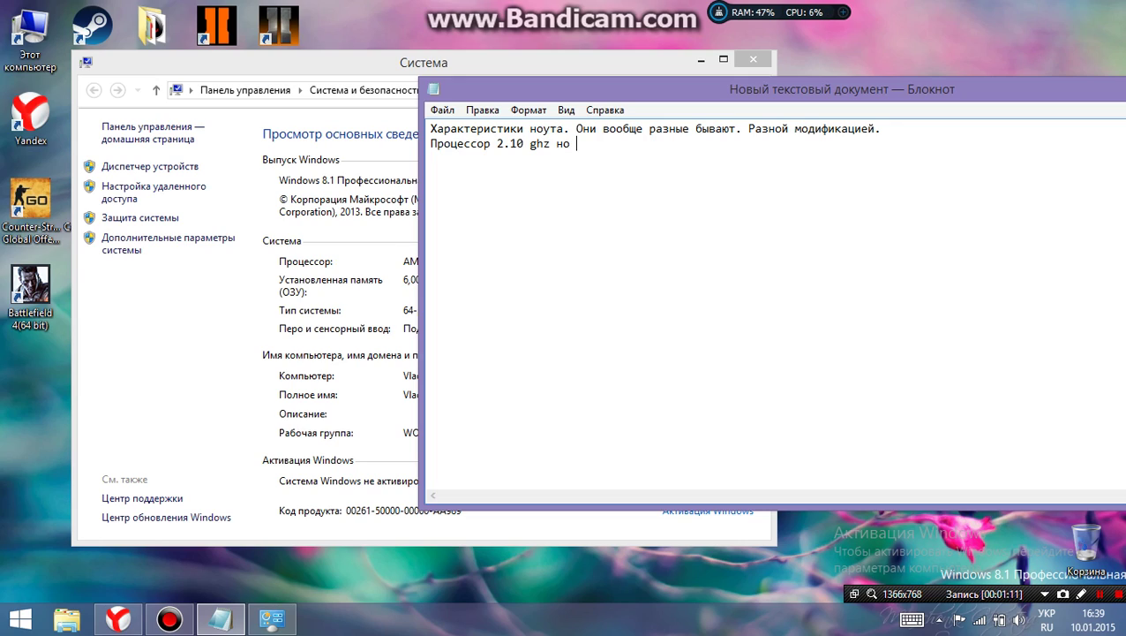
{"action": "type", "text": "на максимально"}
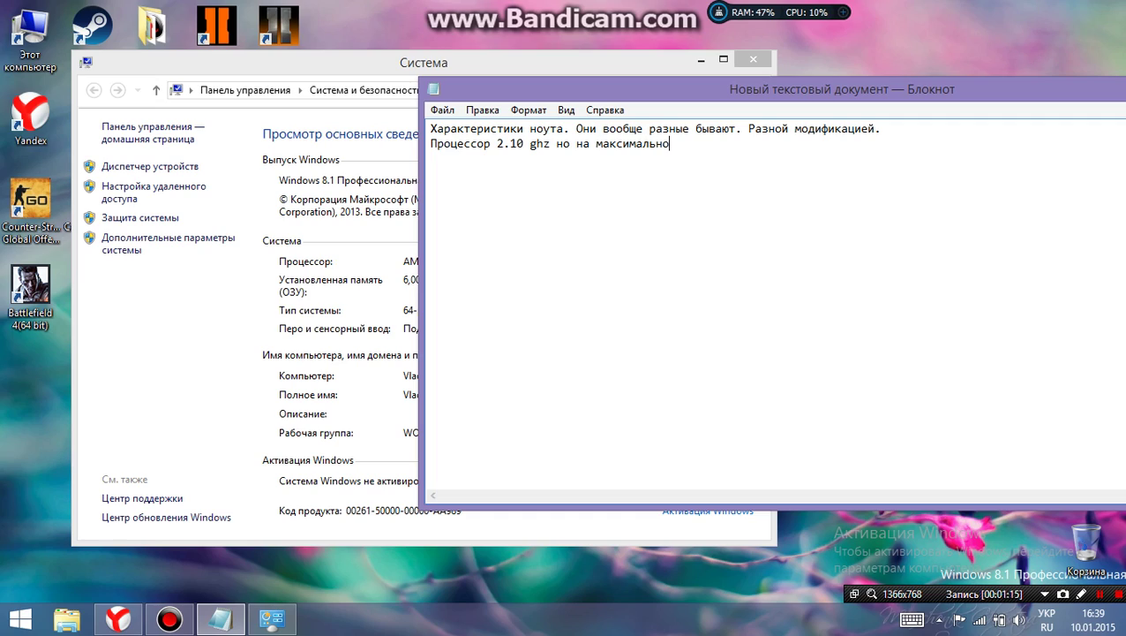
{"action": "type", "text": "й производительности"}
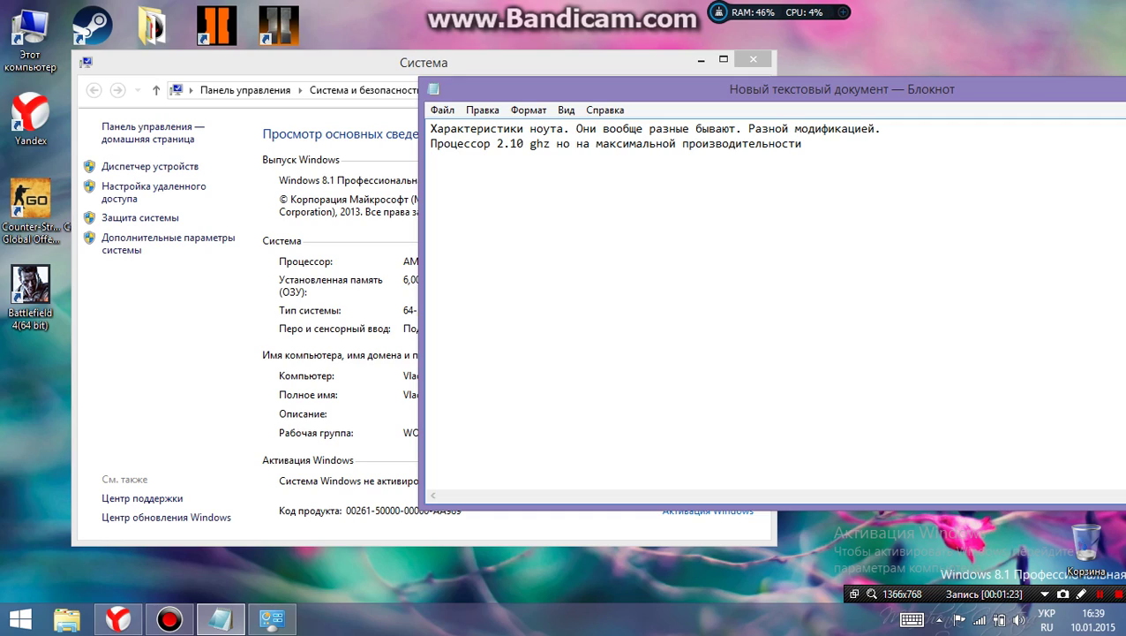
{"action": "type", "text": "электропитания"}
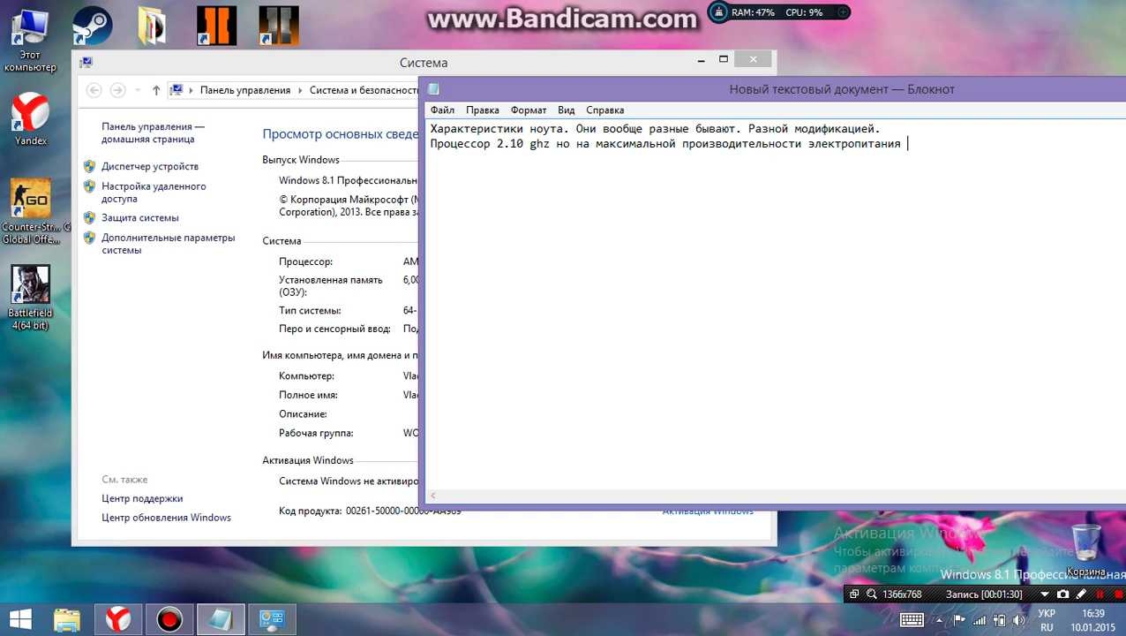
{"action": "type", "text": " он работает лучше."}
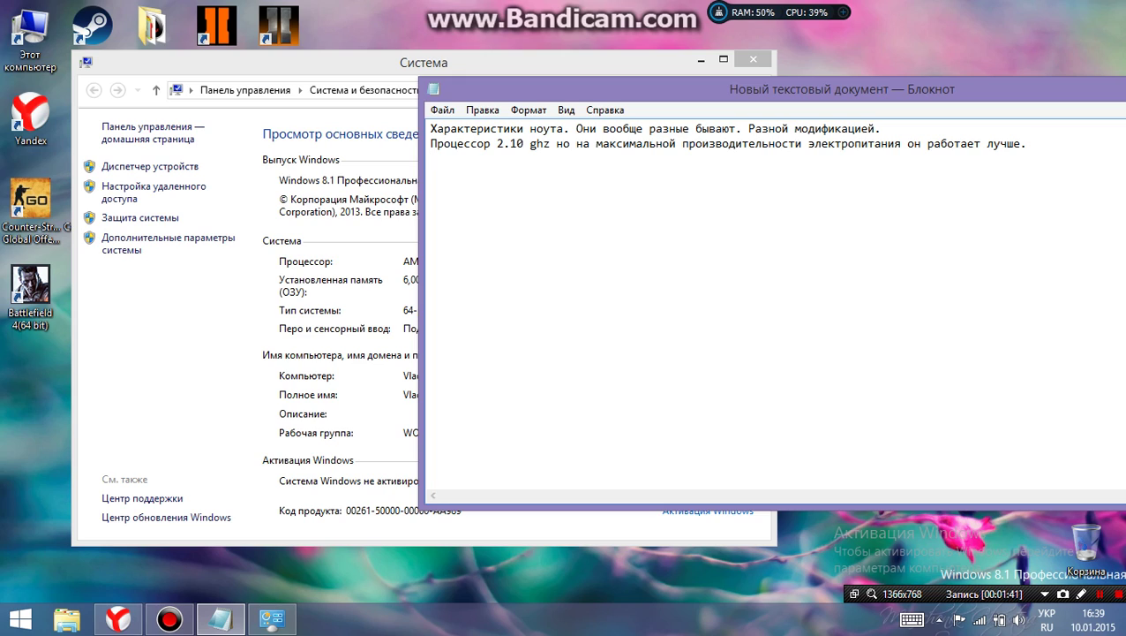
Open Task Manager, check the CPU's speed in its performance view, and minimize it
{"action": "key", "text": "ctrl+shift+Escape"}
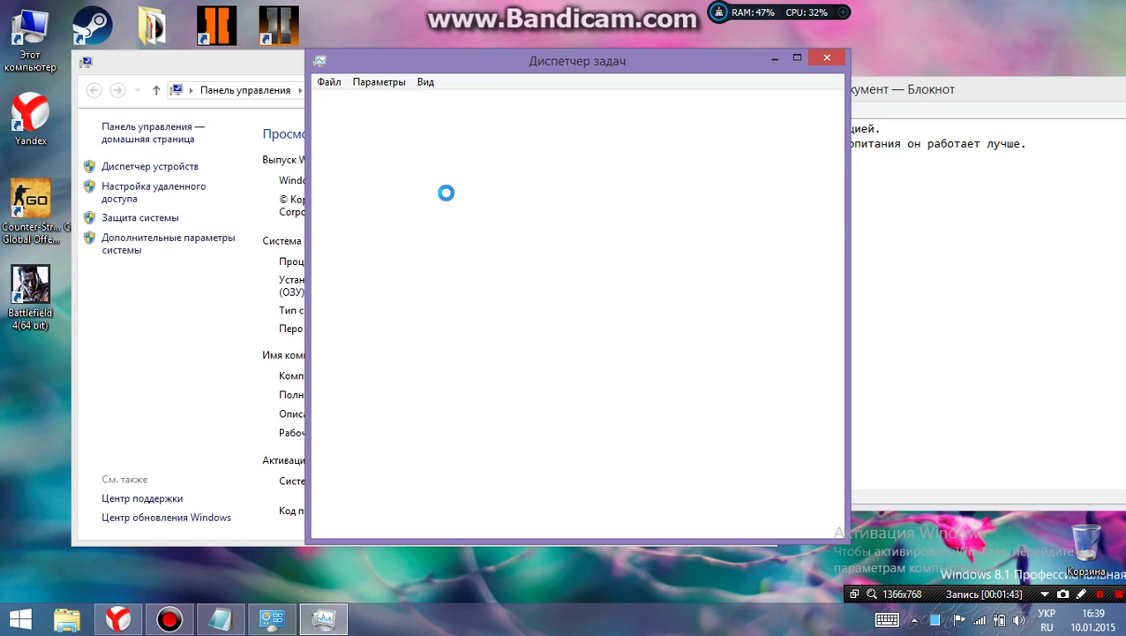
{"action": "left_click", "coordinate": [442, 102]}
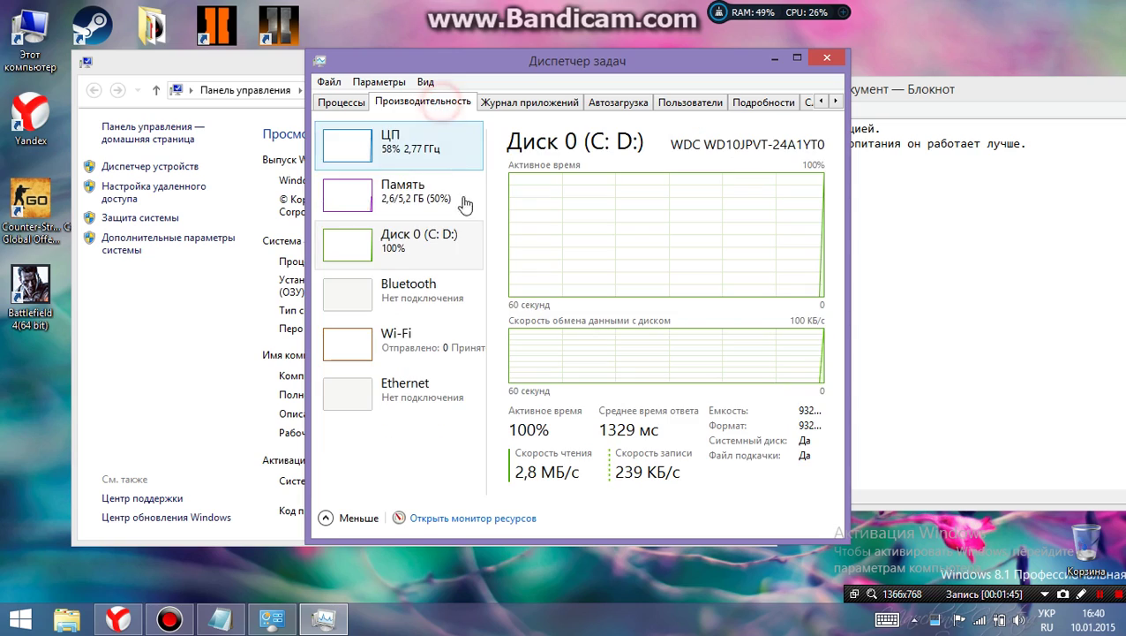
{"action": "left_click", "coordinate": [444, 168]}
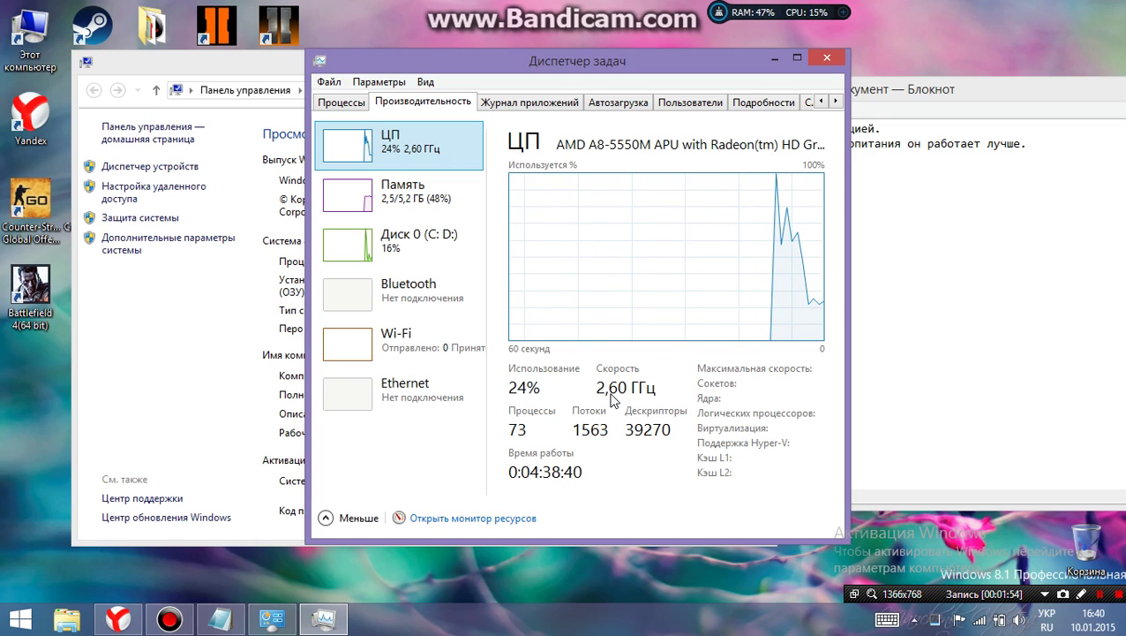
{"action": "left_click", "coordinate": [884, 315]}
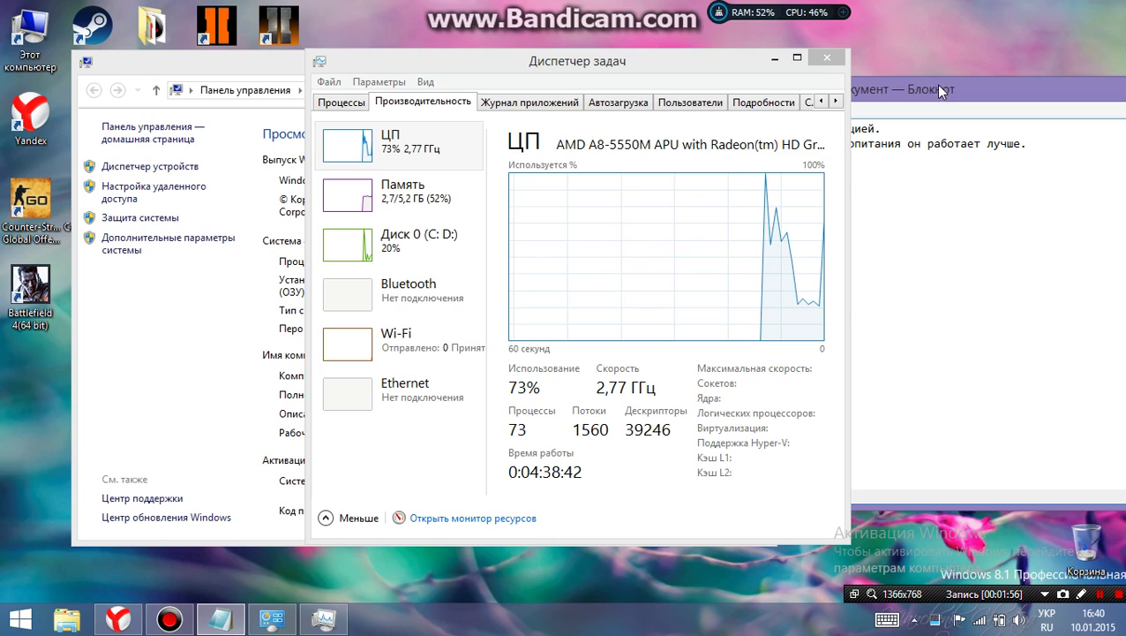
{"action": "left_click", "coordinate": [774, 58]}
Add the line "Вот 2.50 то 2.60." below the processor line in the Notepad document
{"action": "left_click", "coordinate": [706, 193]}
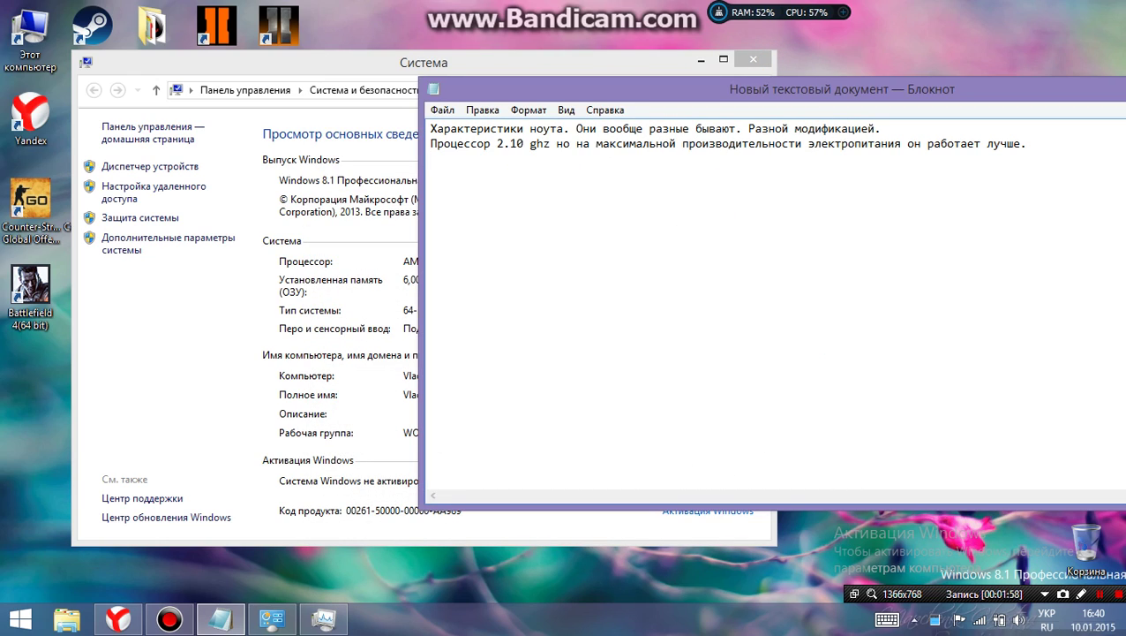
{"action": "type", "text": "Вот 2.50"}
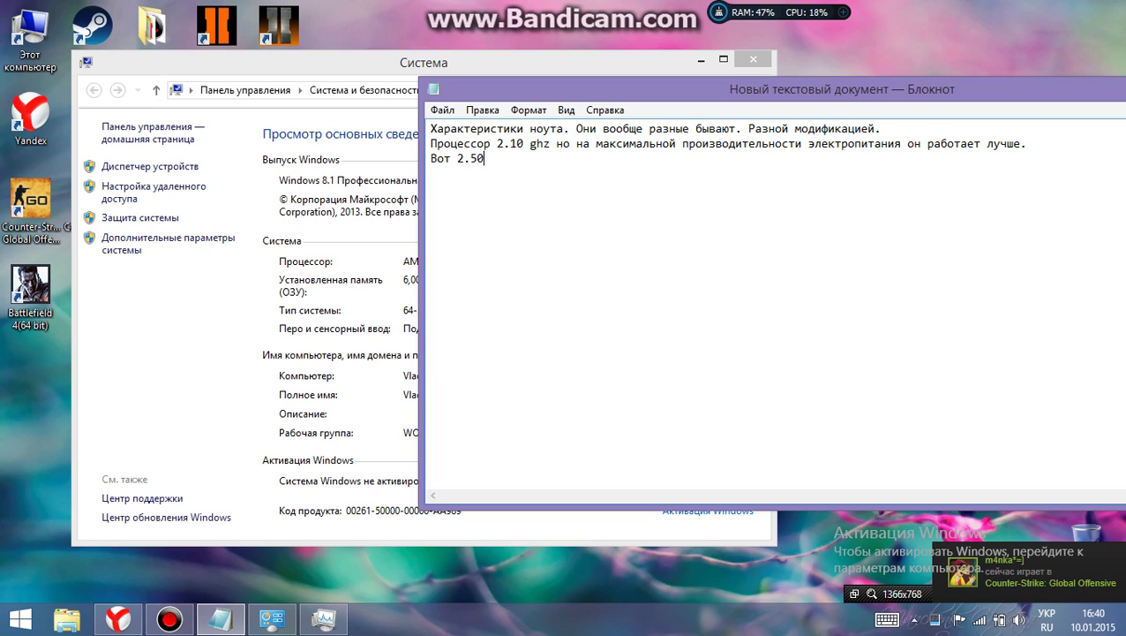
{"action": "type", "text": " то 2.60."}
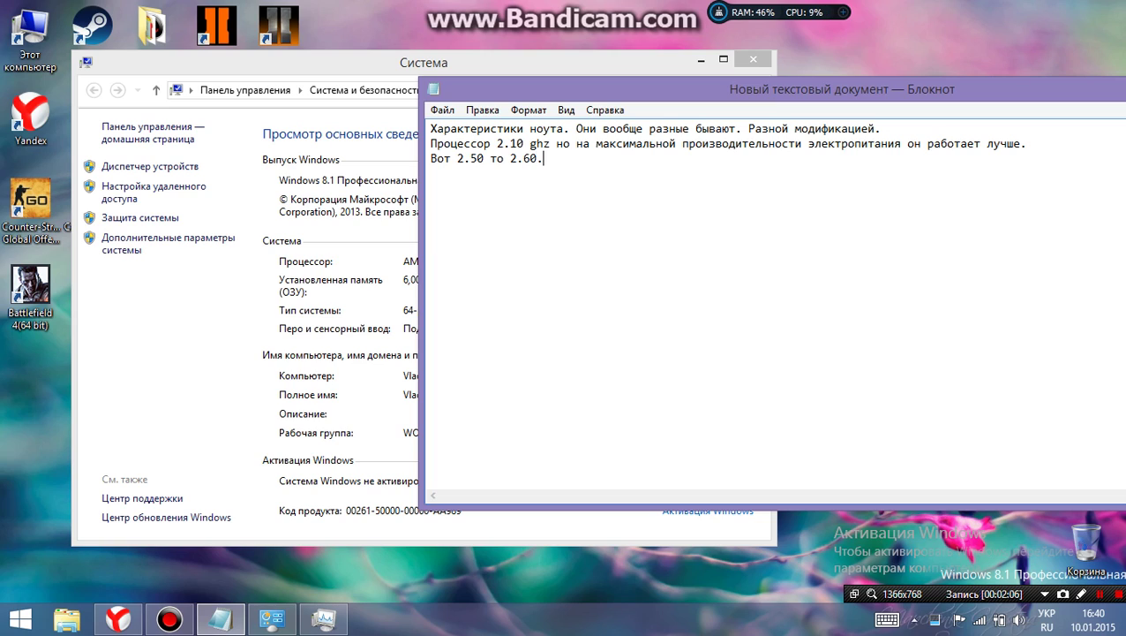
Open the additional power options, look at the selected power plan, and minimize the window
{"action": "left_click", "coordinate": [1000, 620]}
{"action": "left_click", "coordinate": [946, 572]}
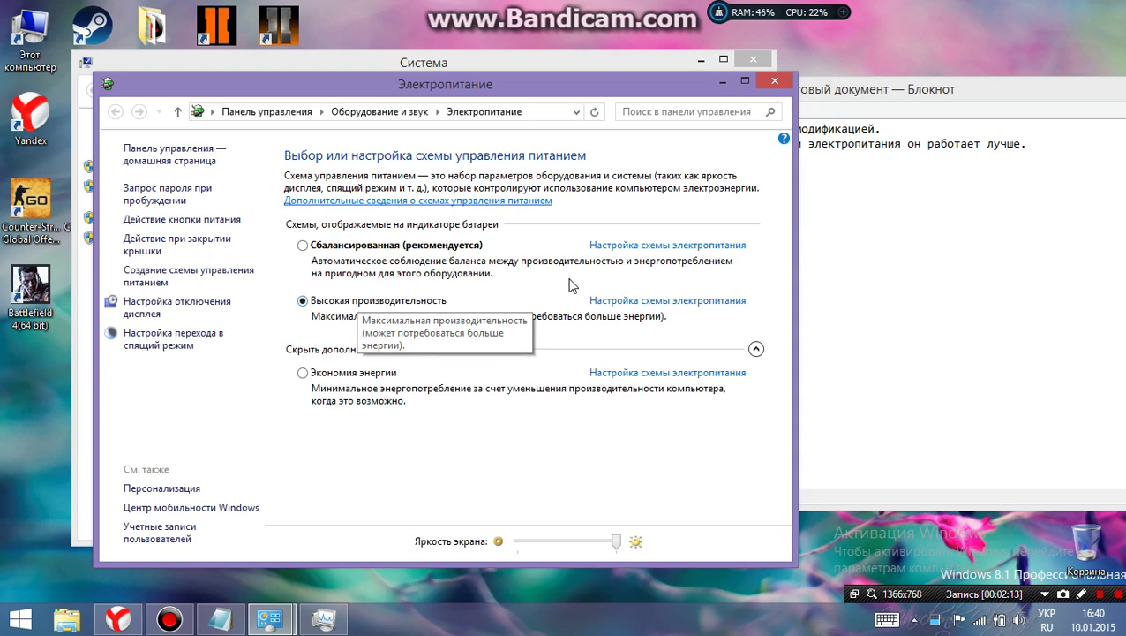
{"action": "left_click", "coordinate": [720, 85]}
Add the line "Чтоб так было делаем как я." at the end of the Notepad document
{"action": "left_click", "coordinate": [669, 196]}
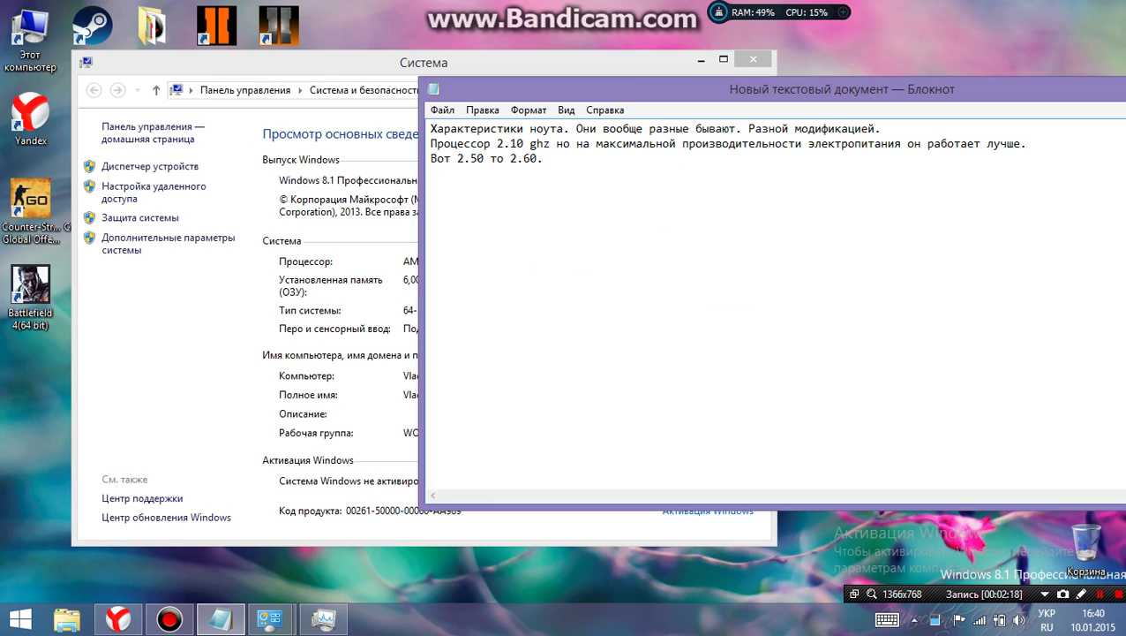
{"action": "type", "text": "Чтоб так было идём"}
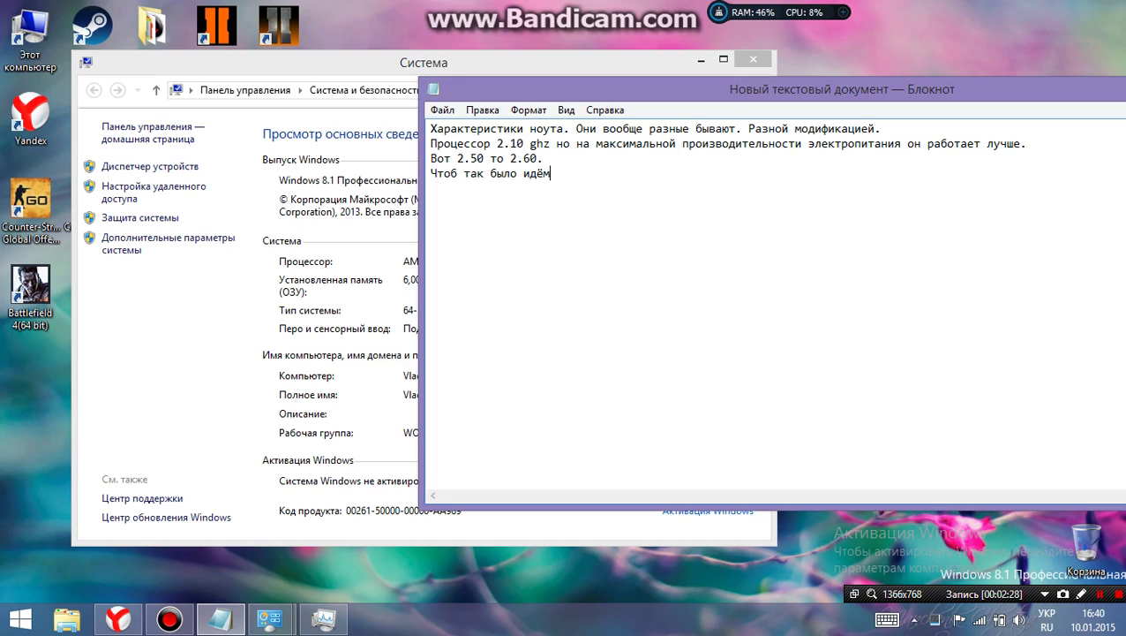
{"action": "key", "text": "BackSpace"}
{"action": "key", "text": "BackSpace"}
{"action": "key", "text": "BackSpace"}
{"action": "key", "text": "BackSpace"}
{"action": "type", "text": "делаем как я."}
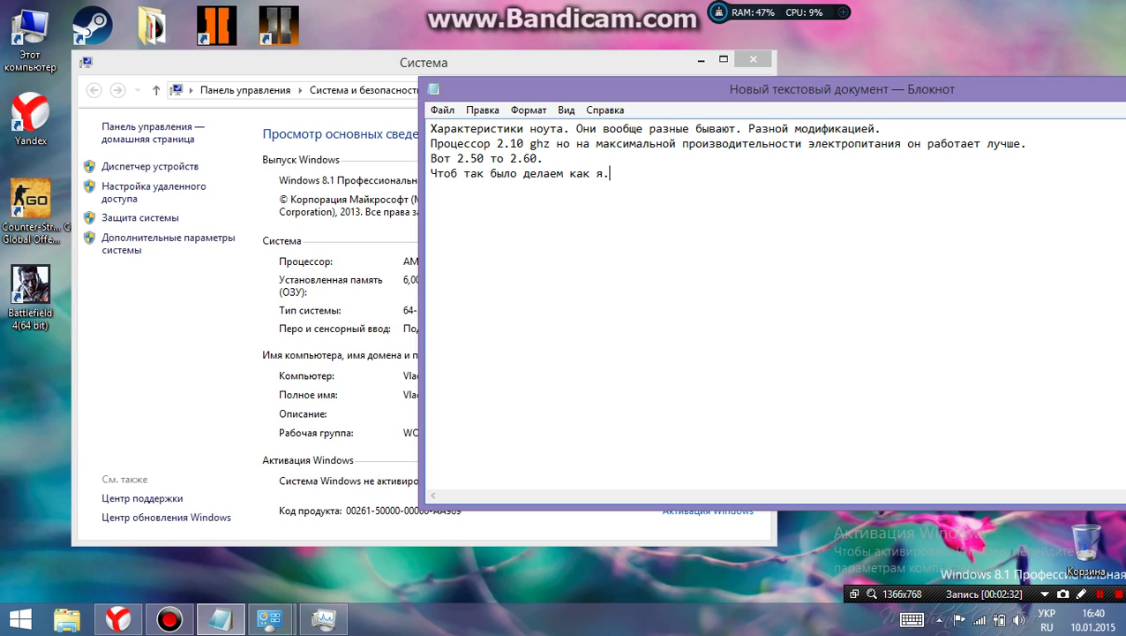
Close the Task Manager and System windows, leaving the Notepad document open
{"action": "left_click", "coordinate": [320, 620]}
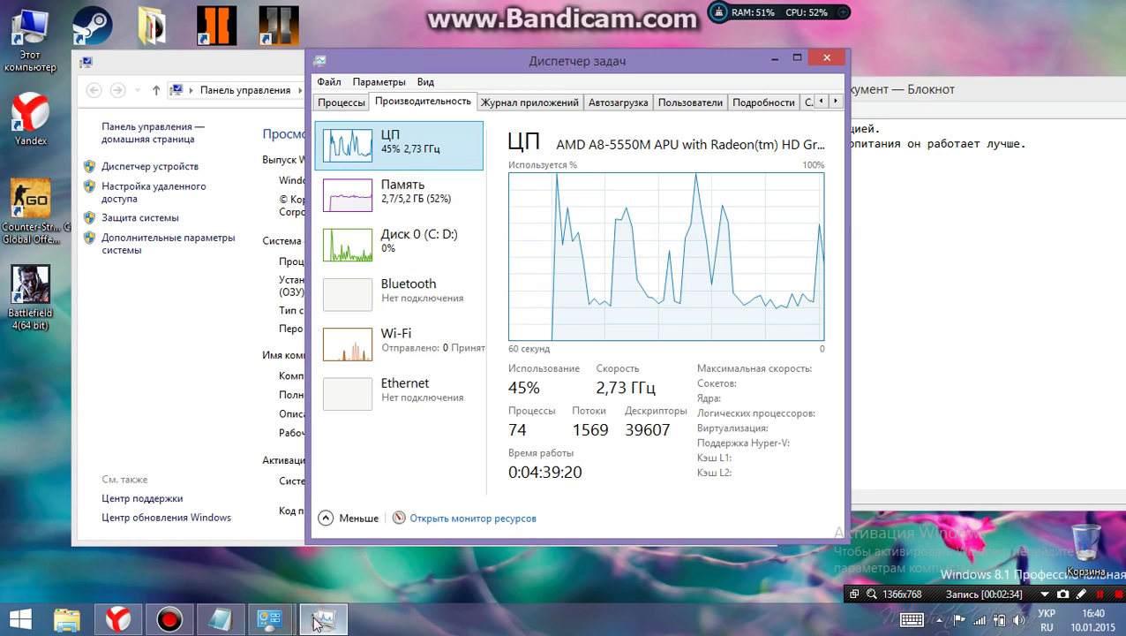
{"action": "left_click", "coordinate": [827, 58]}
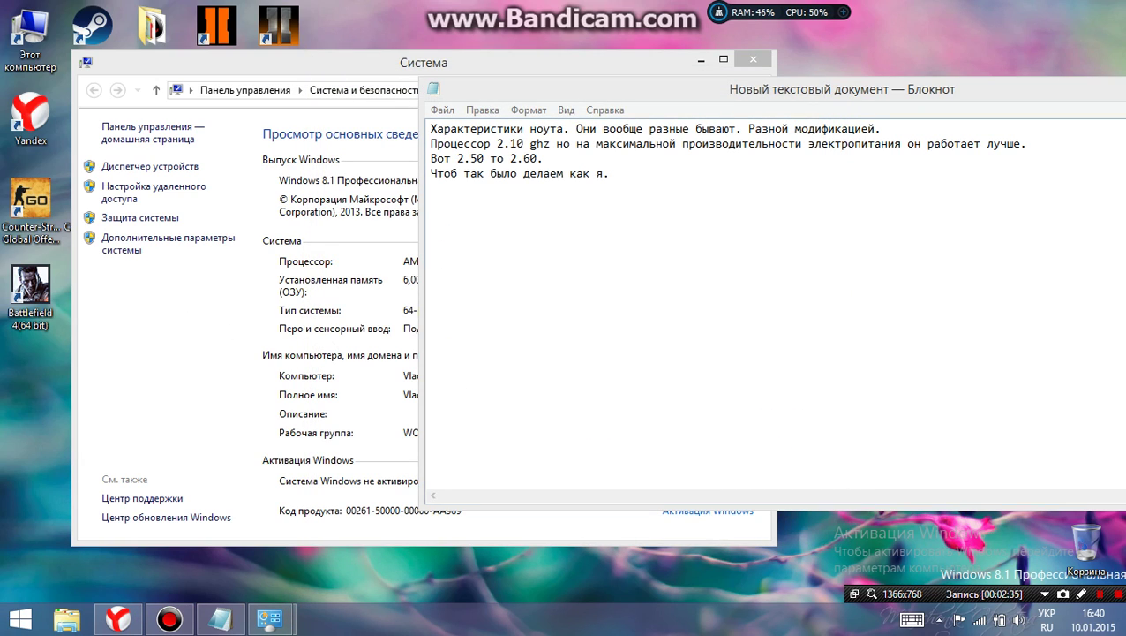
{"action": "left_click", "coordinate": [752, 59]}
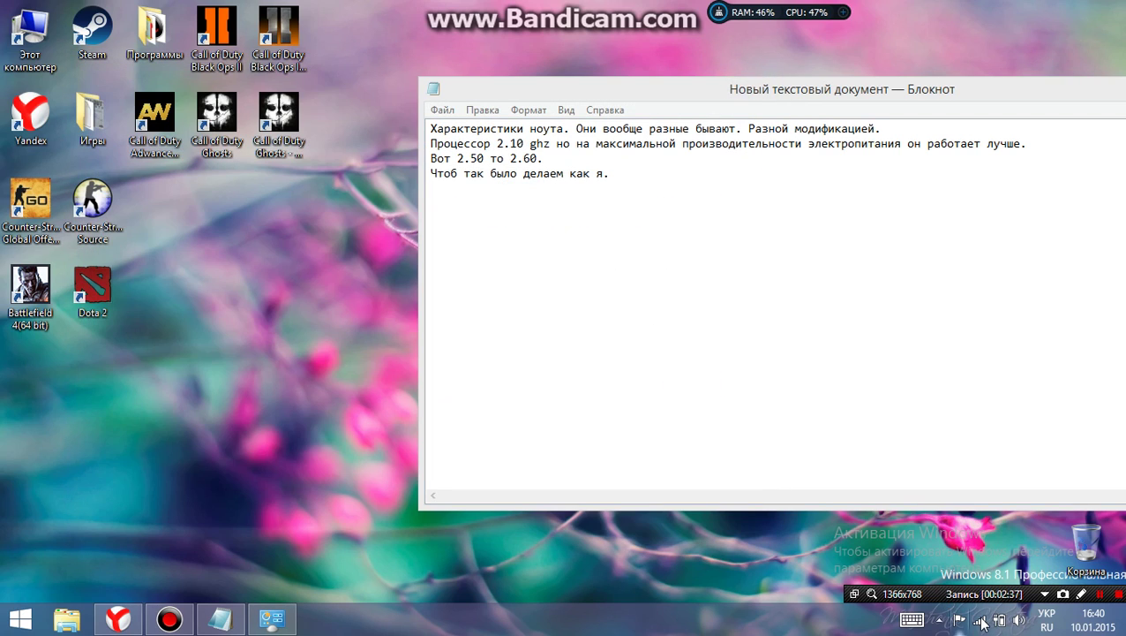
Open the additional power options and go to the plan settings of the Высокая производительность plan
{"action": "left_click", "coordinate": [998, 620]}
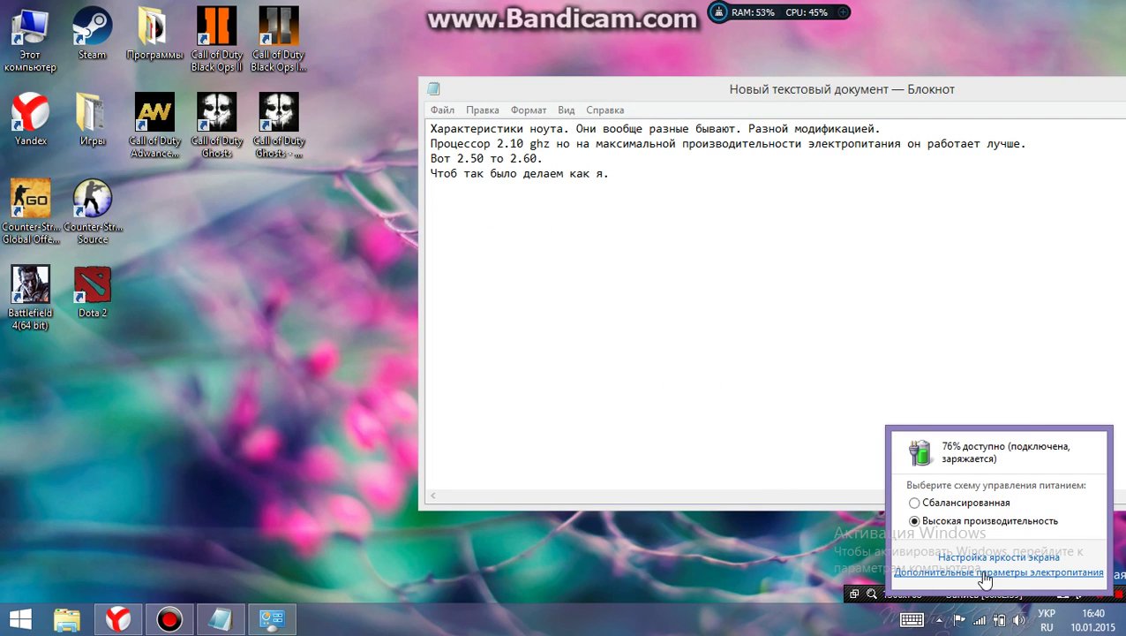
{"action": "left_click", "coordinate": [984, 572]}
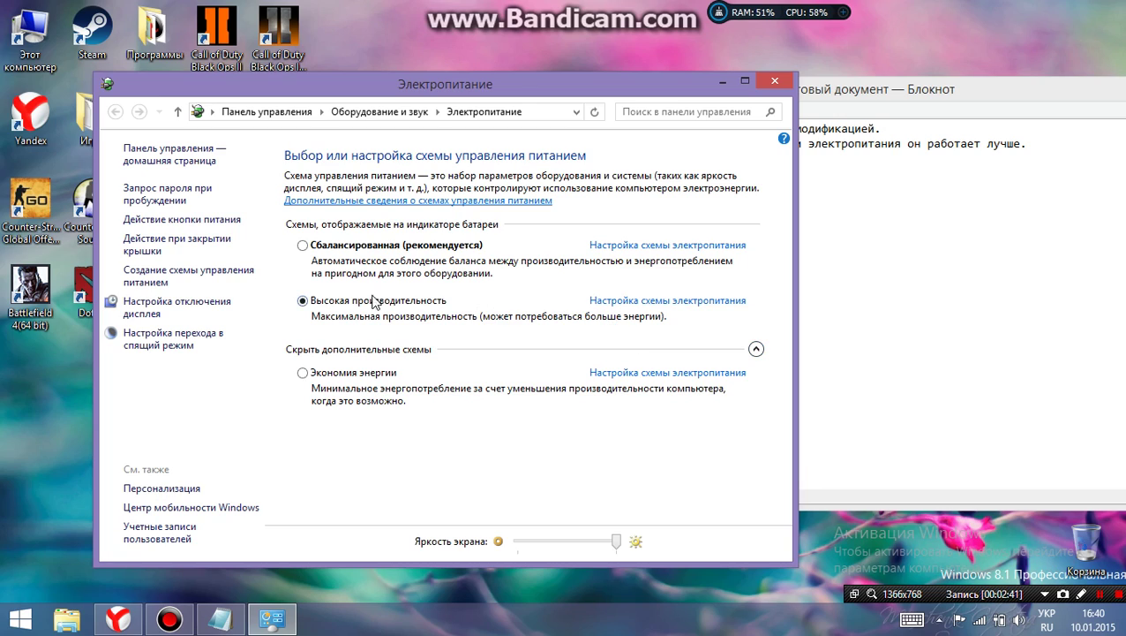
{"action": "left_click", "coordinate": [610, 300]}
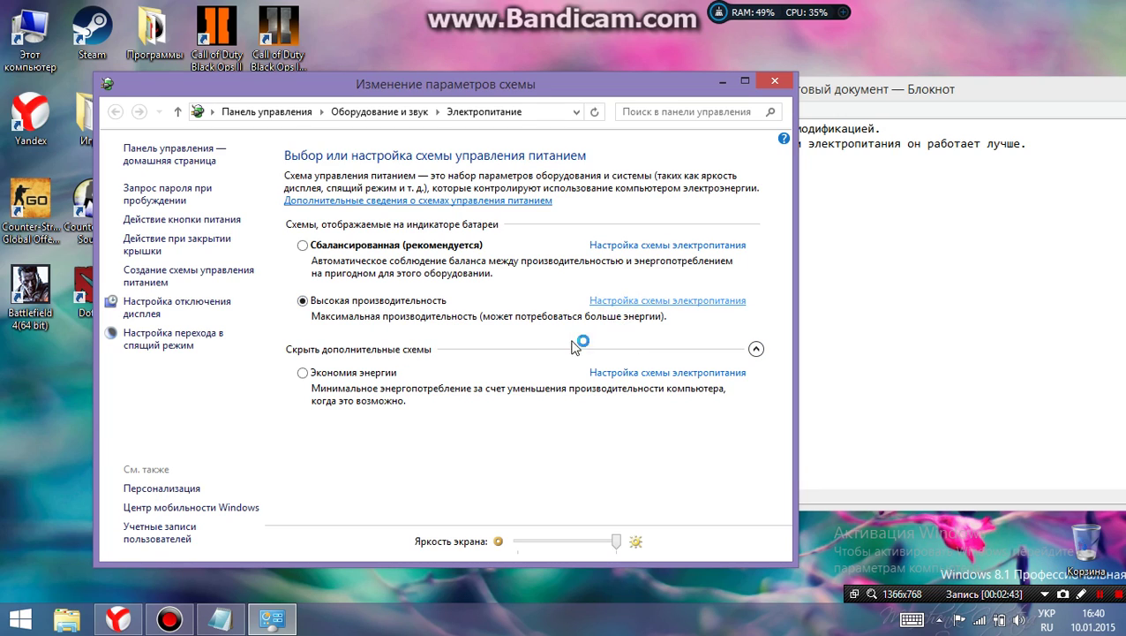
Look at the video recording settings in Bandicam, then minimize its window
{"action": "left_click", "coordinate": [168, 619]}
{"action": "left_click", "coordinate": [353, 299]}
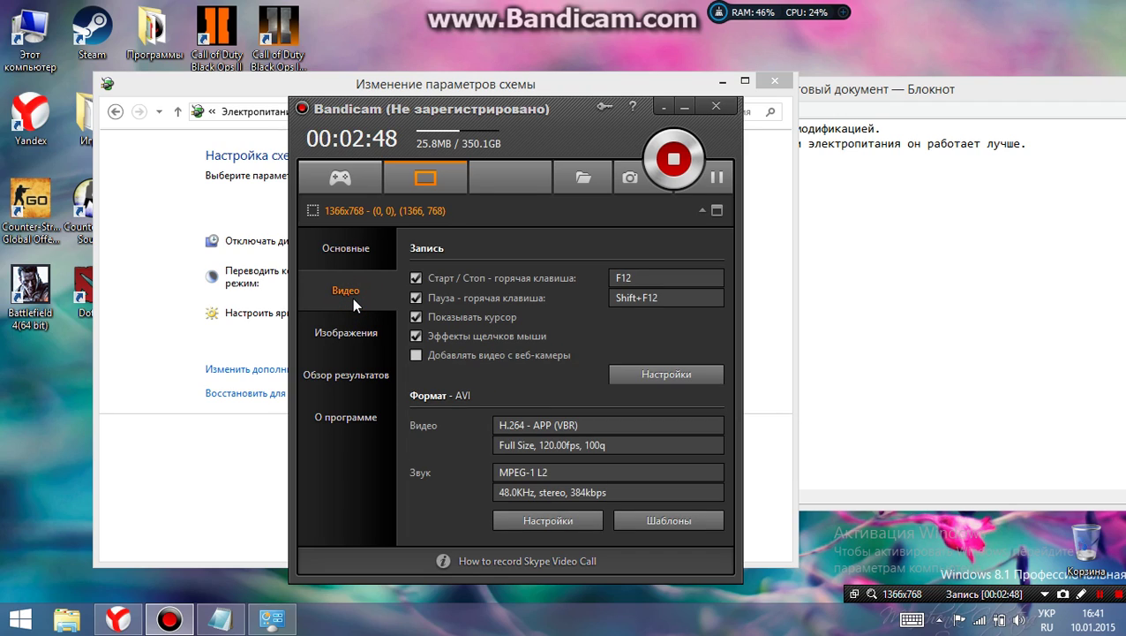
{"action": "left_click", "coordinate": [684, 107]}
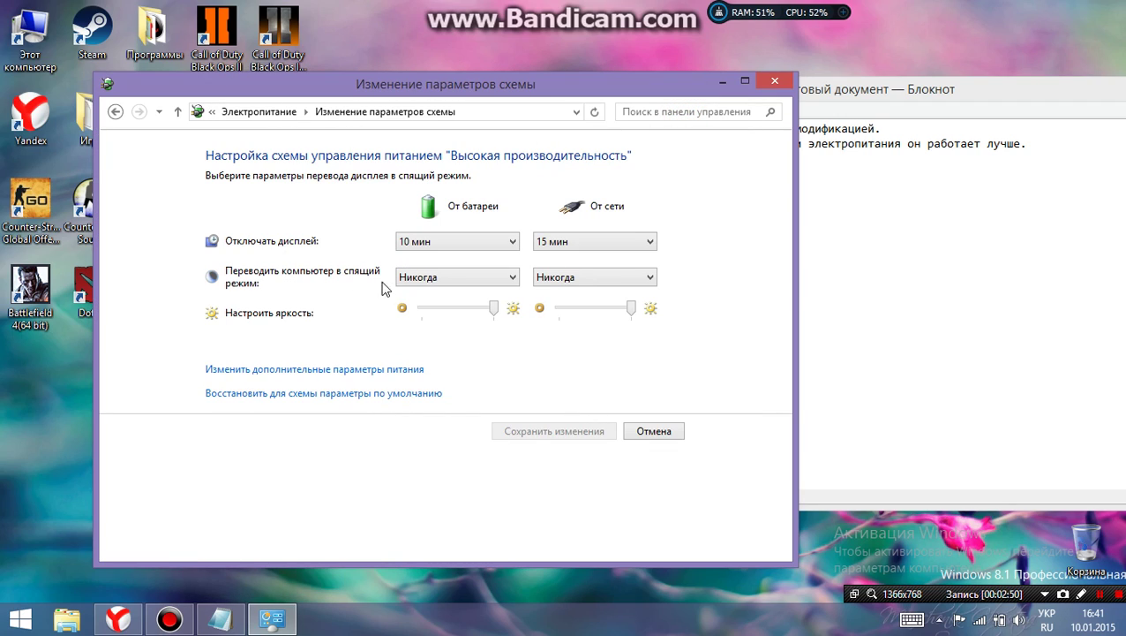
Open the plan's additional power parameters, reposition the dialog, and expand the Параметры ATI Powerplay group under the ATI graphics card settings
{"action": "left_click", "coordinate": [267, 368]}
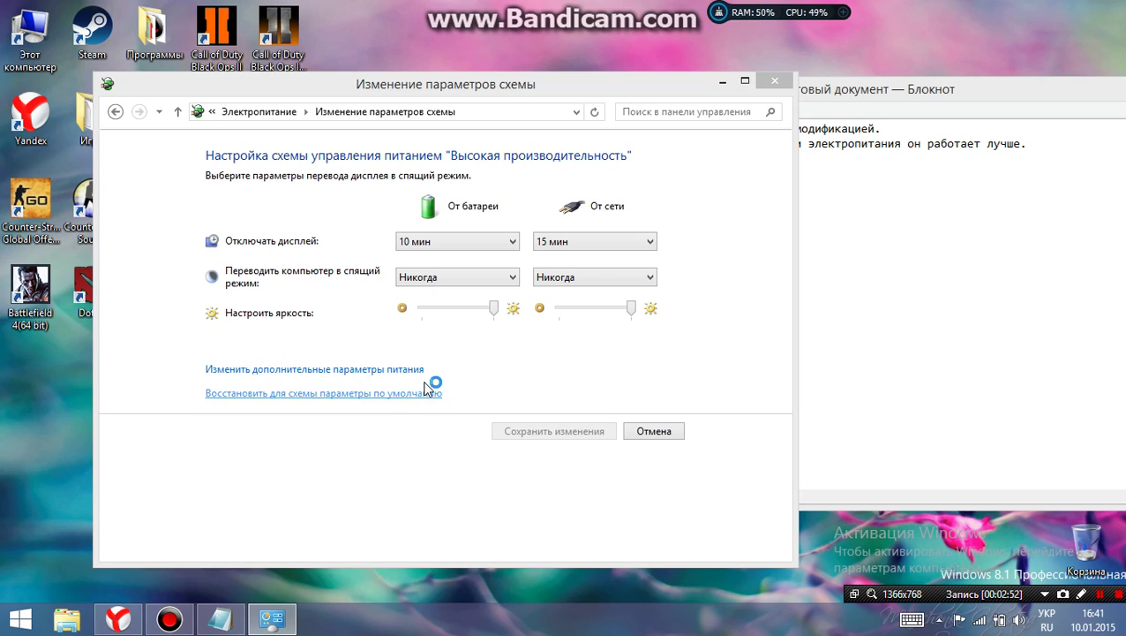
{"action": "left_click_drag", "start_coordinate": [287, 75], "coordinate": [757, 151]}
{"action": "left_click_drag", "start_coordinate": [839, 334], "coordinate": [836, 412]}
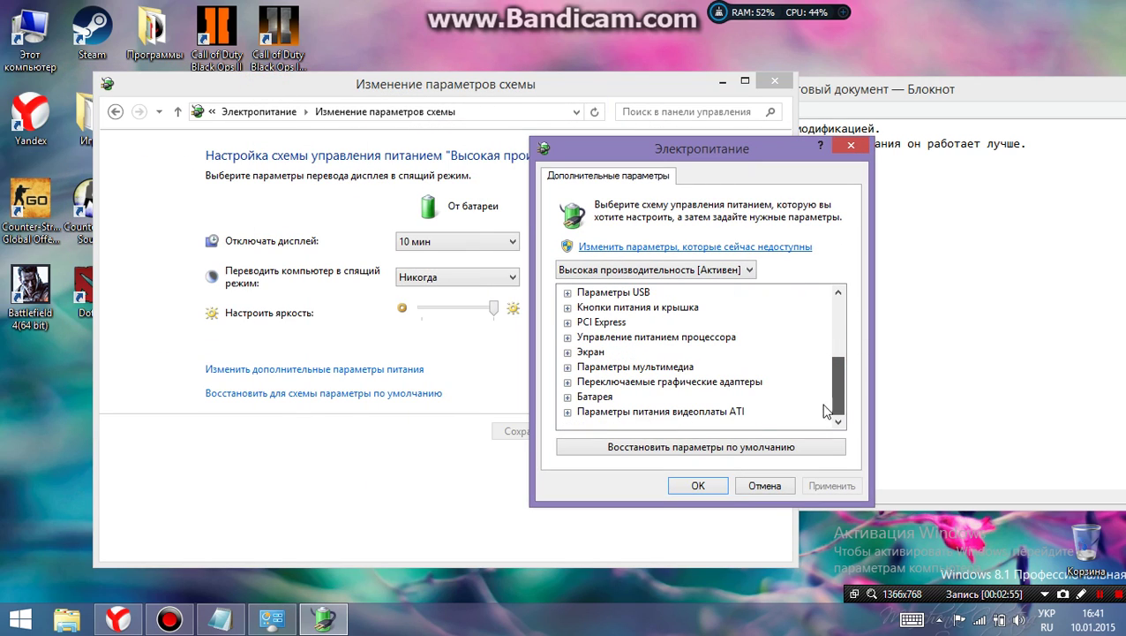
{"action": "left_click", "coordinate": [566, 412]}
{"action": "left_click", "coordinate": [583, 411]}
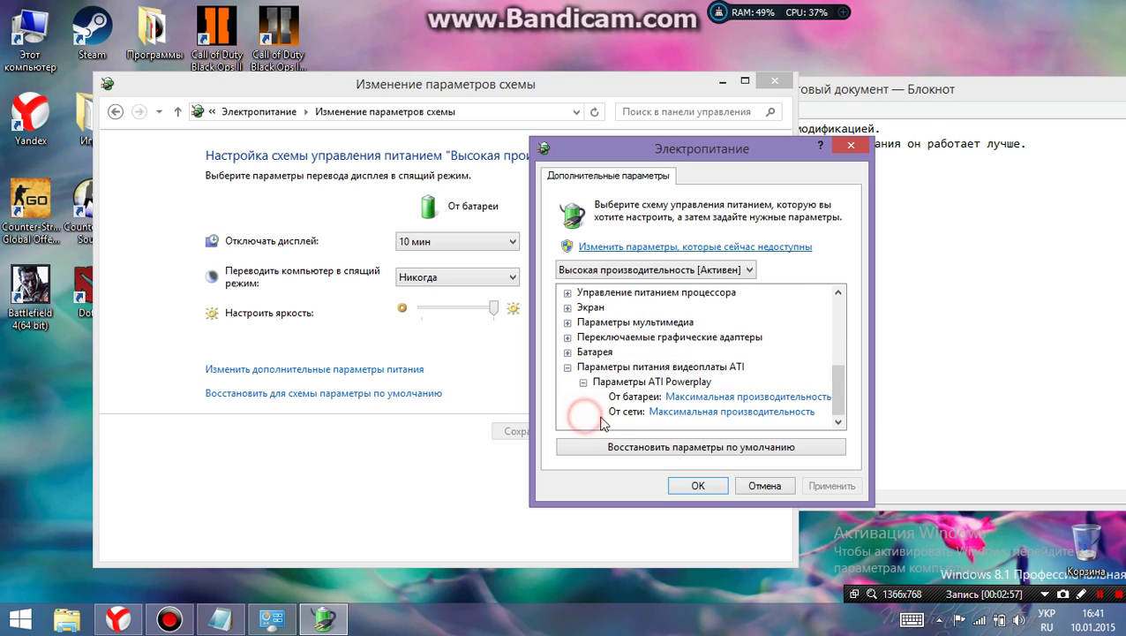
Choose Максимальная производительность for ATI Powerplay on battery, check the plugged-in option, and collapse the graphics card group
{"action": "left_click", "coordinate": [728, 397]}
{"action": "left_click", "coordinate": [733, 397]}
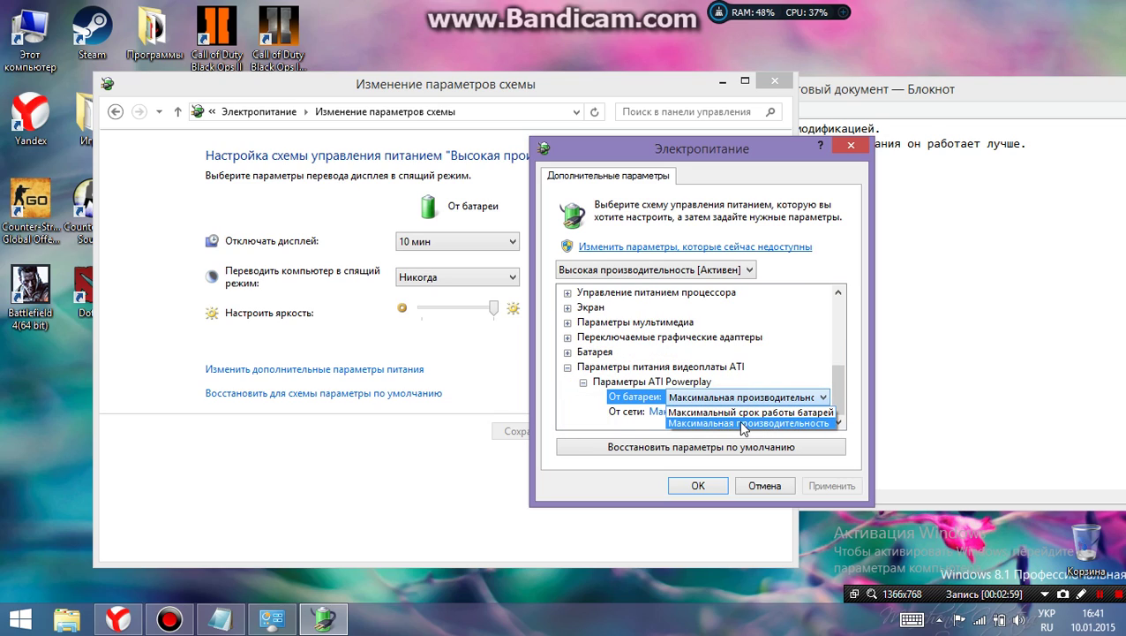
{"action": "left_click", "coordinate": [744, 424]}
{"action": "left_click", "coordinate": [746, 413]}
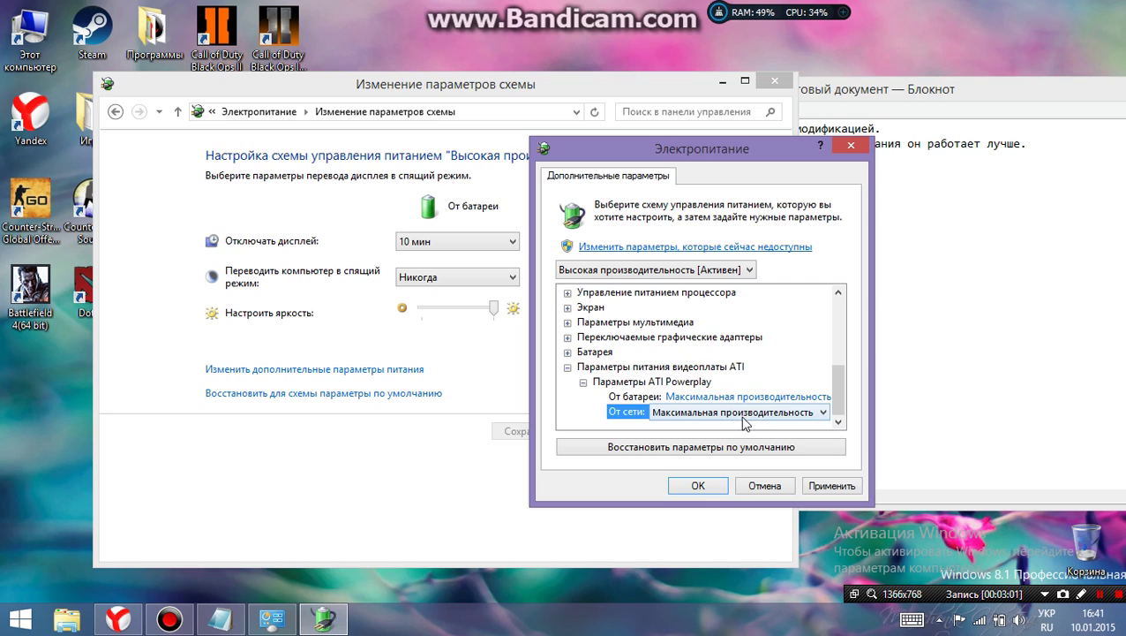
{"action": "left_click", "coordinate": [568, 368]}
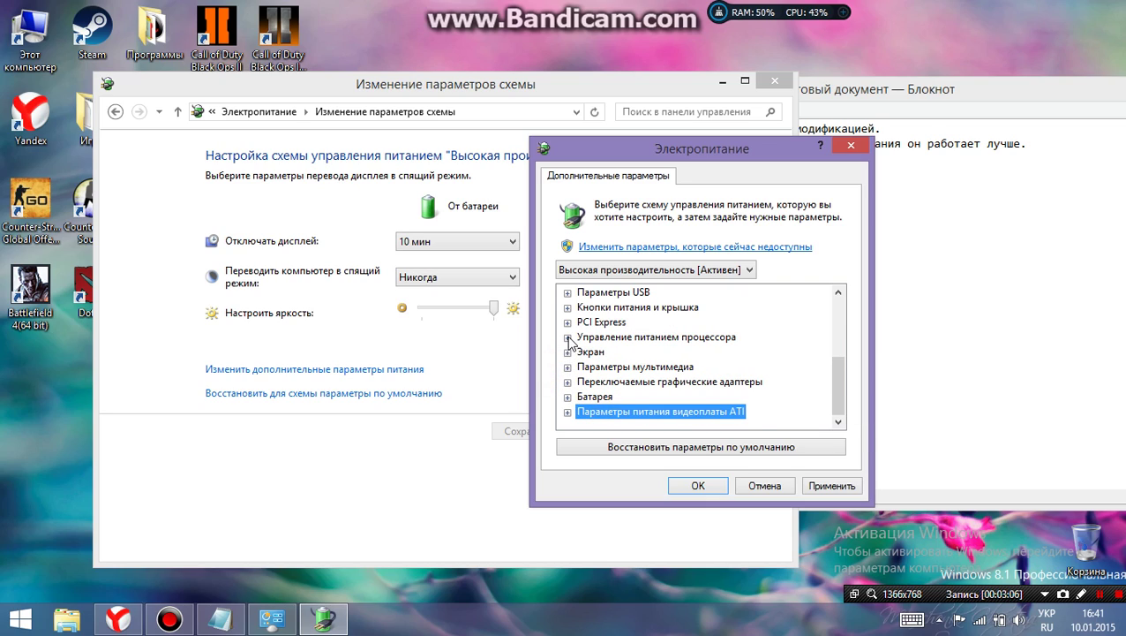
Expand Минимальное состояние процессора under the processor power management group and open its battery value for editing
{"action": "left_click", "coordinate": [569, 338]}
{"action": "left_click", "coordinate": [583, 351]}
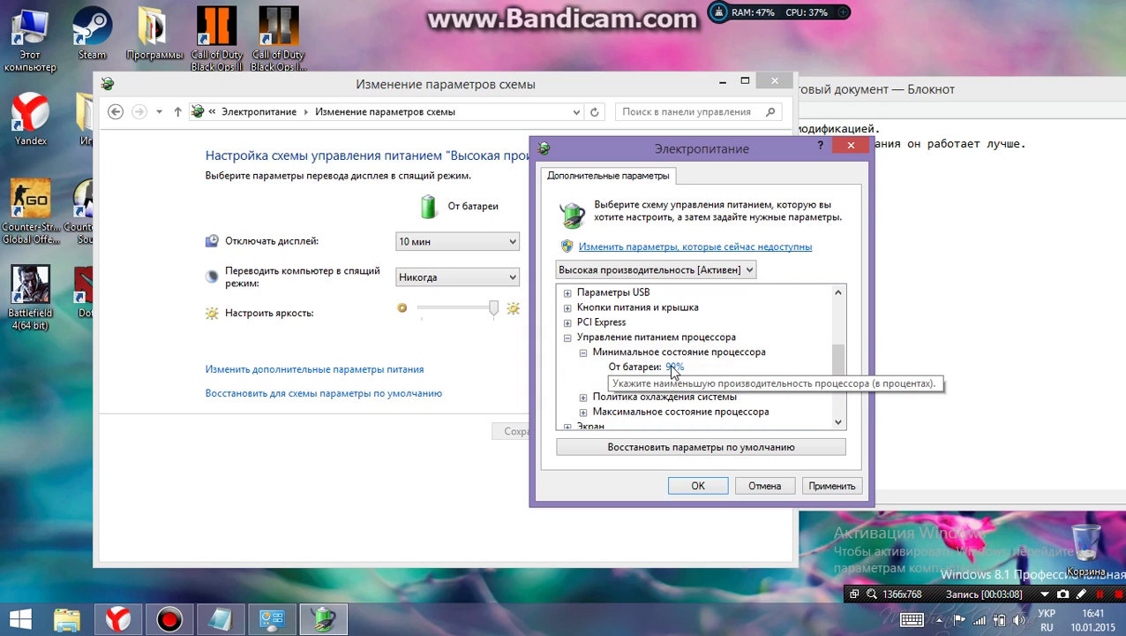
{"action": "left_click", "coordinate": [673, 368]}
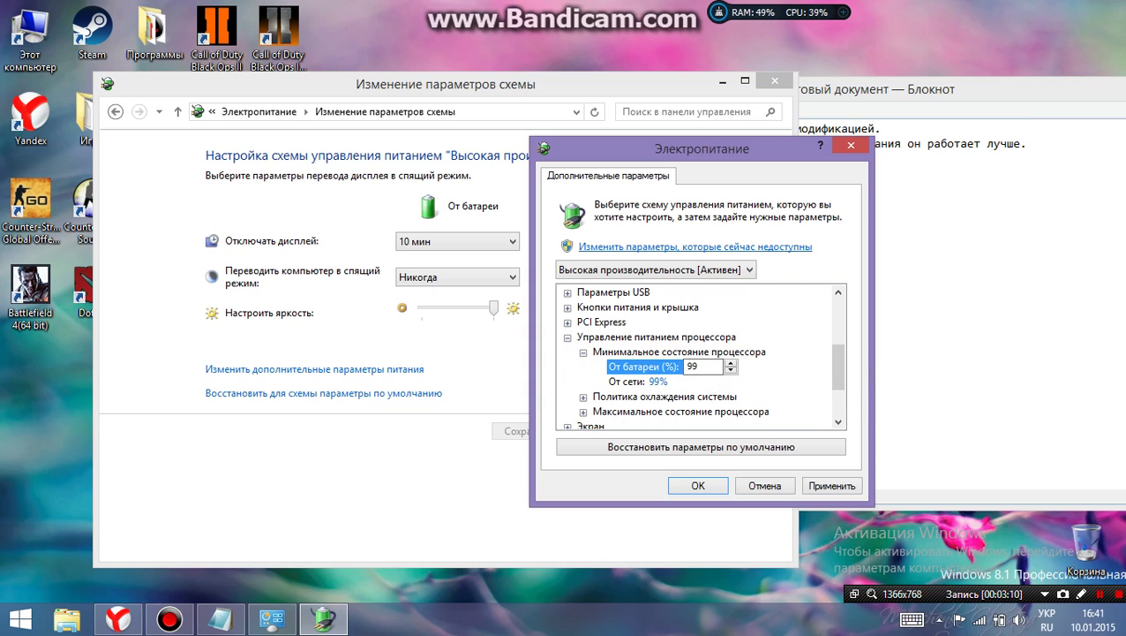
Add the line "Именно 99." at the end of the Notepad document and return to the power parameters dialog
{"action": "left_click", "coordinate": [966, 360]}
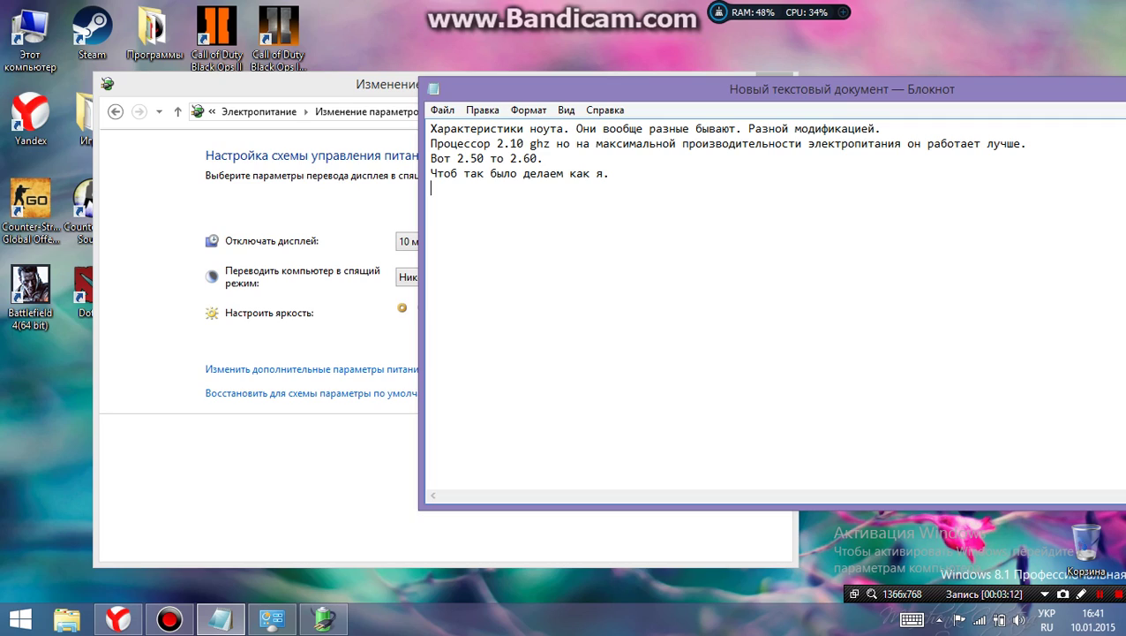
{"action": "type", "text": "Именно 99."}
{"action": "left_click", "coordinate": [271, 618]}
{"action": "left_click", "coordinate": [323, 617]}
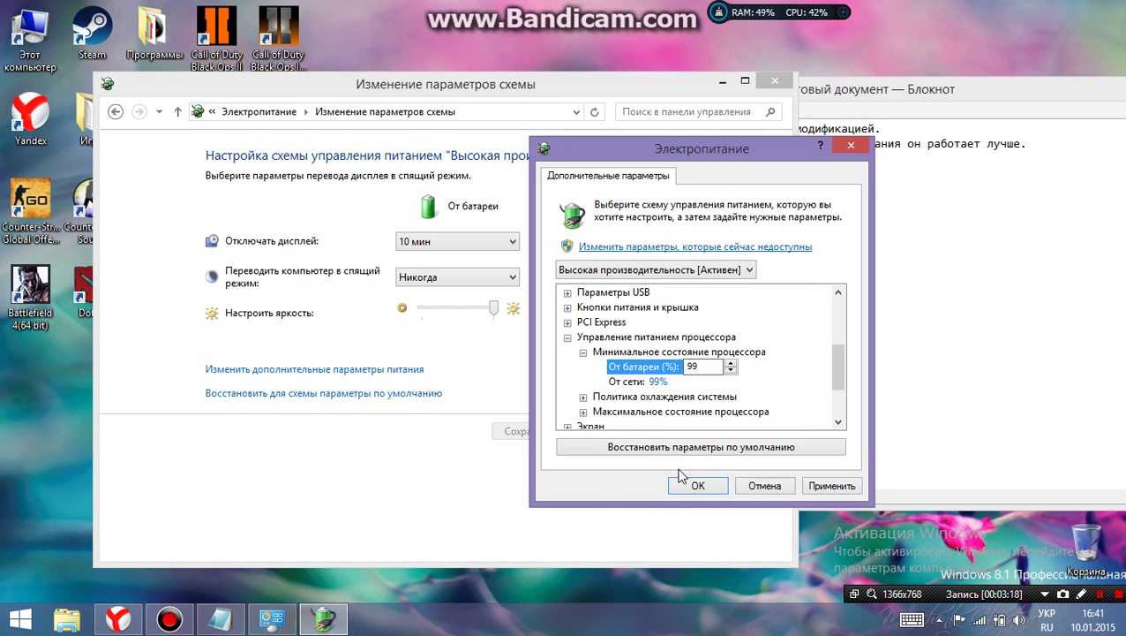
Review the plugged-in minimum processor state, the cooling policy and the maximum processor state, then accept the power parameters dialog
{"action": "left_click", "coordinate": [622, 381]}
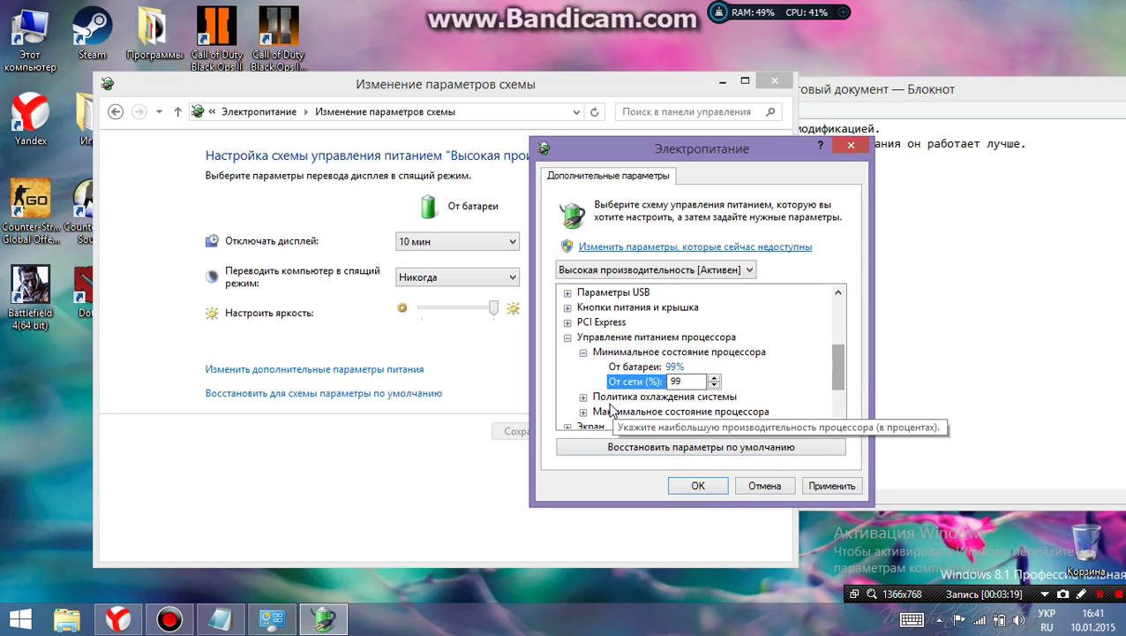
{"action": "left_click", "coordinate": [582, 352]}
{"action": "left_click", "coordinate": [582, 366]}
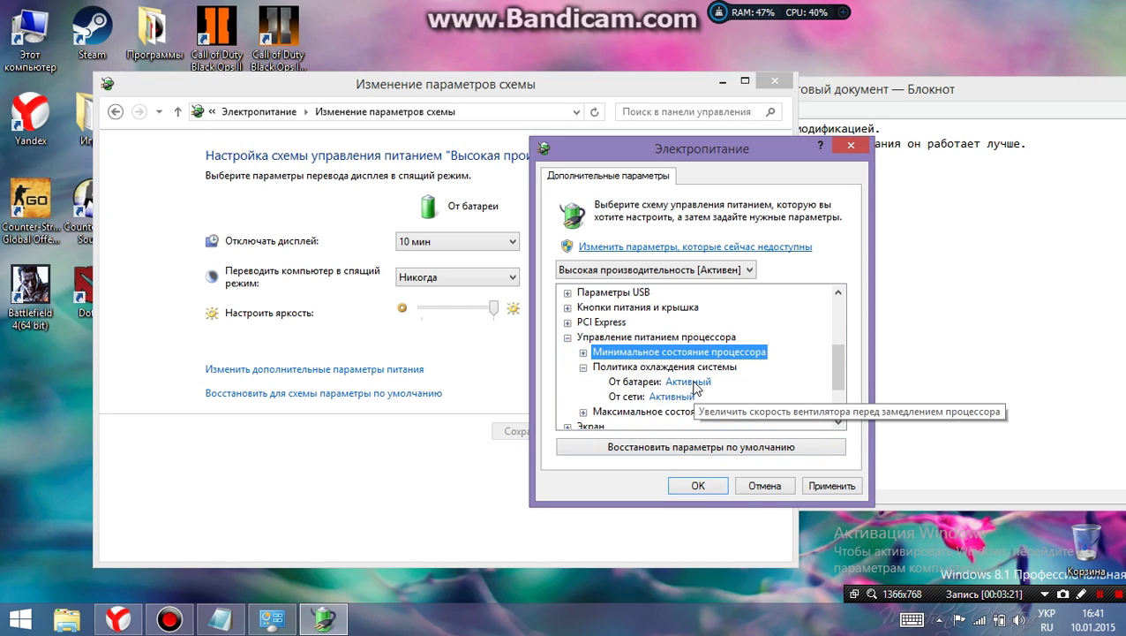
{"action": "left_click", "coordinate": [583, 366]}
{"action": "left_click", "coordinate": [582, 381]}
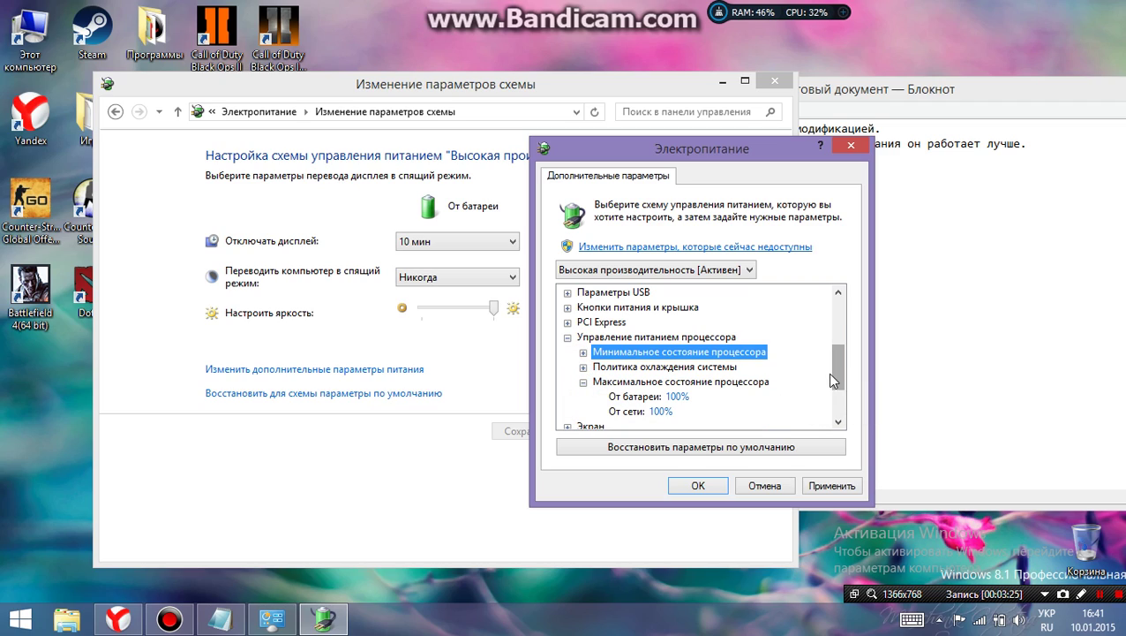
{"action": "left_click_drag", "start_coordinate": [837, 380], "coordinate": [837, 391]}
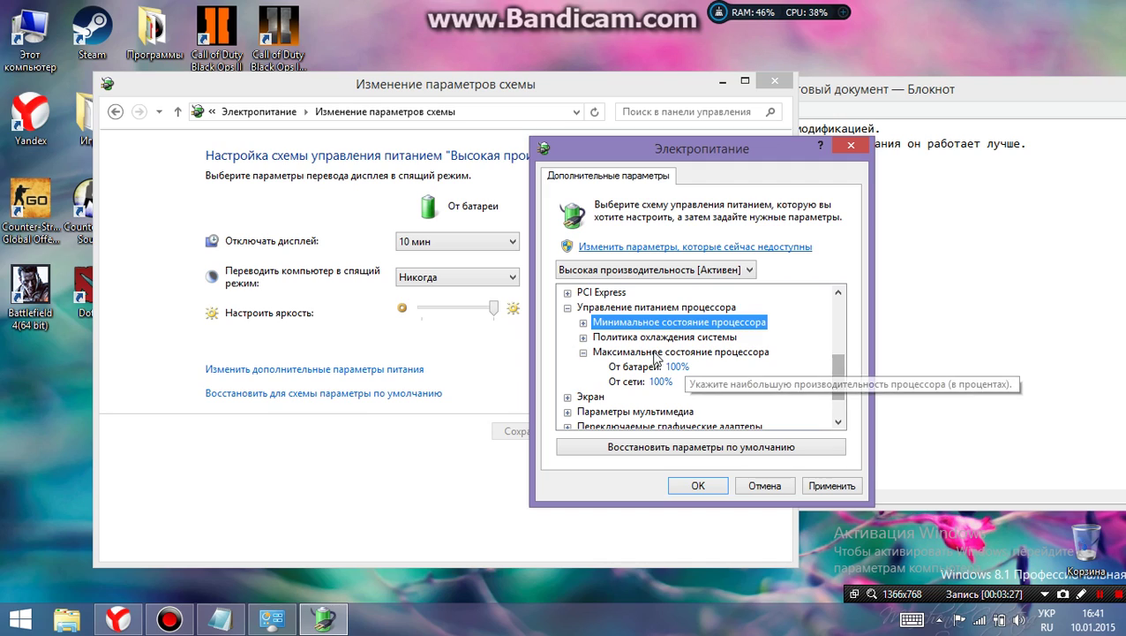
{"action": "left_click", "coordinate": [583, 352]}
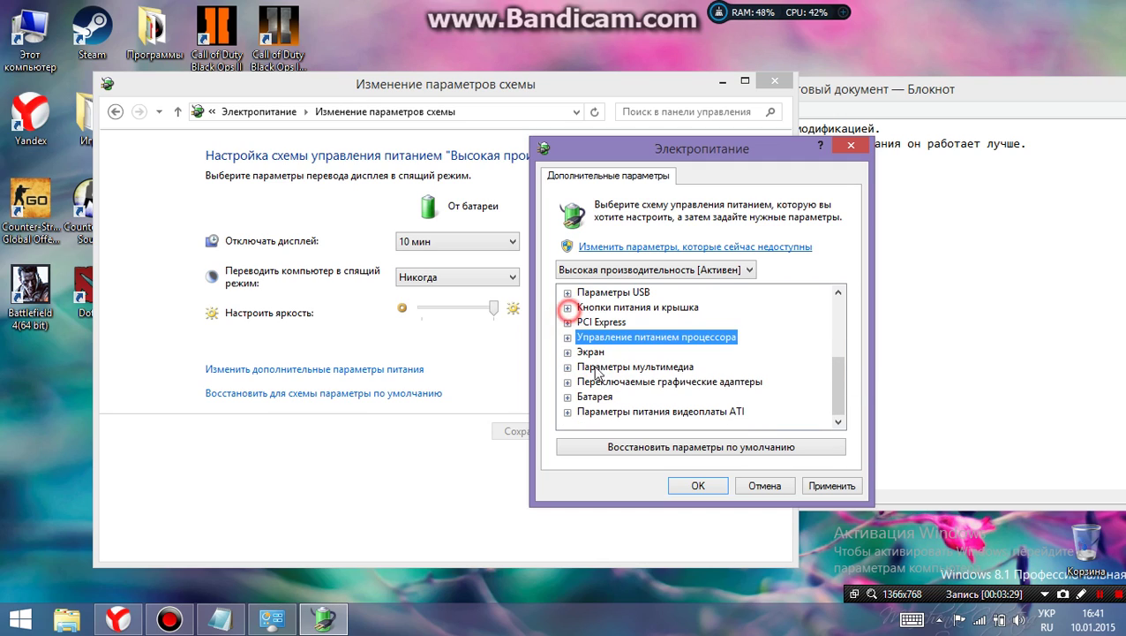
{"action": "left_click", "coordinate": [694, 484]}
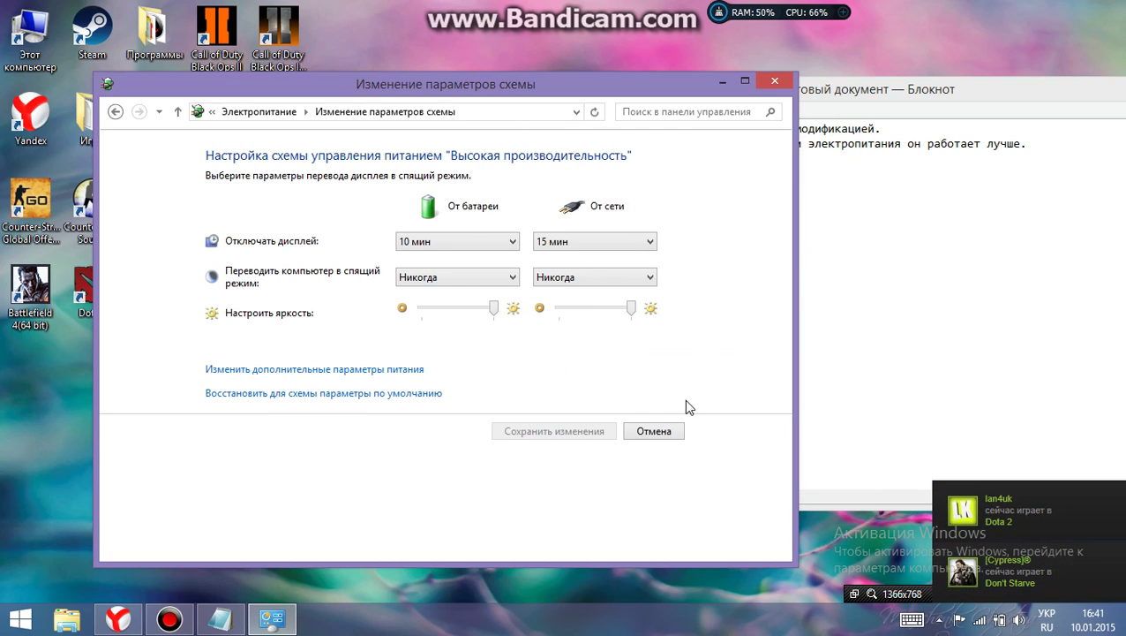
Close the power plan settings window and move the Notepad window nearer the middle of the desktop
{"action": "left_click", "coordinate": [774, 81]}
{"action": "right_click", "coordinate": [337, 215]}
{"action": "left_click", "coordinate": [374, 301]}
{"action": "left_click_drag", "start_coordinate": [836, 100], "coordinate": [569, 95]}
Start a new line with "У" below "Именно 99." in the Notepad document
{"action": "left_click", "coordinate": [289, 225]}
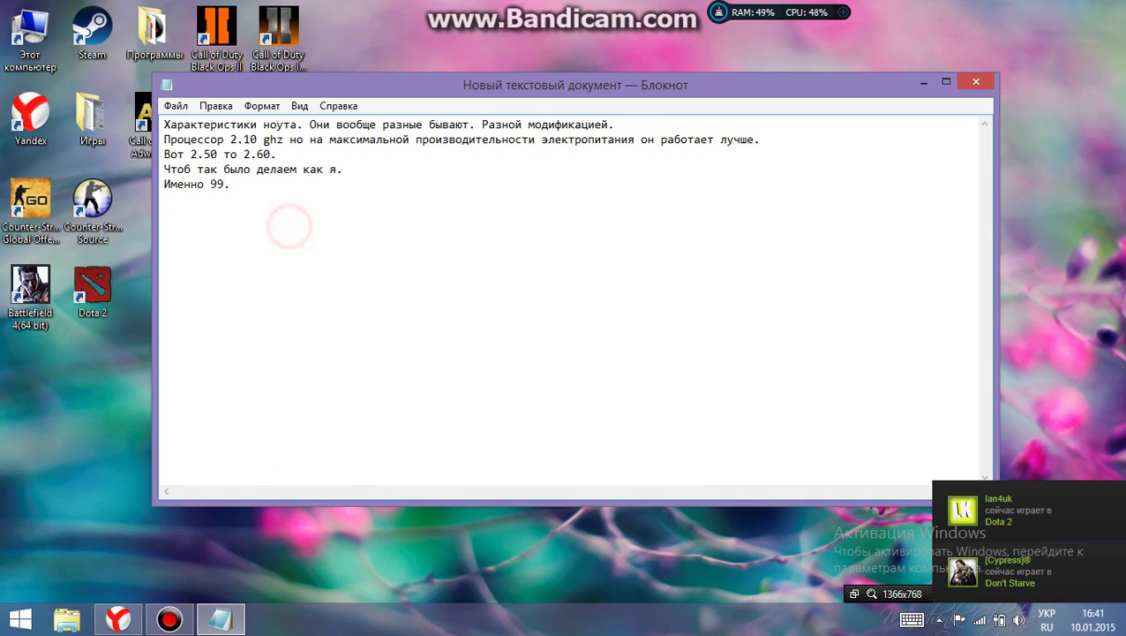
{"action": "key", "text": "Return"}
{"action": "type", "text": "У"}
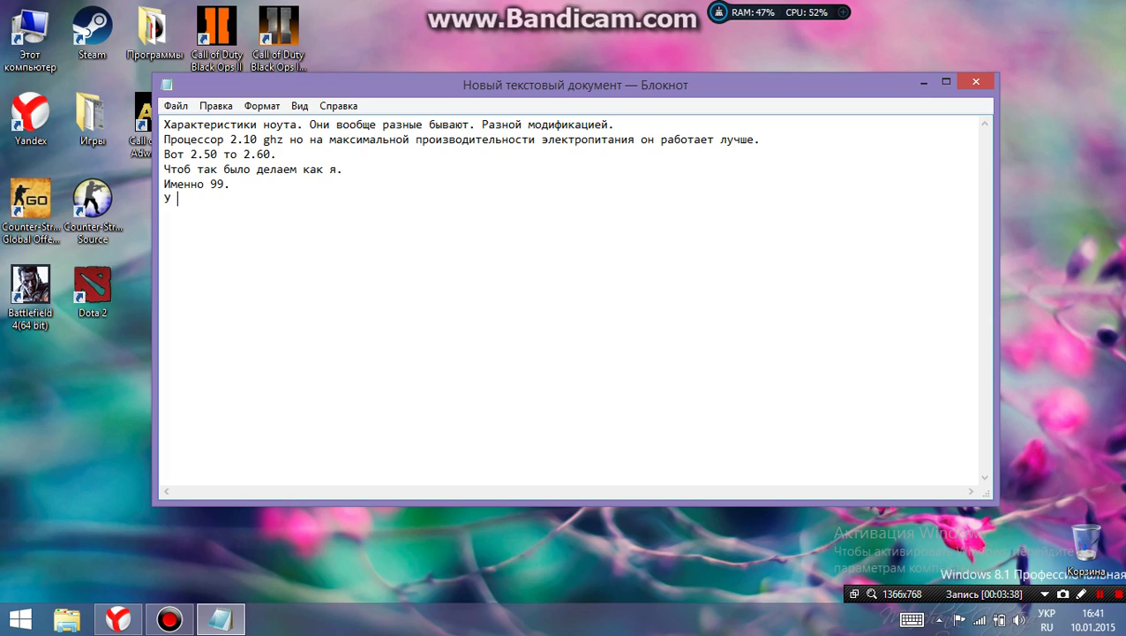
Set the Notepad font size to 18
{"action": "left_click", "coordinate": [261, 105]}
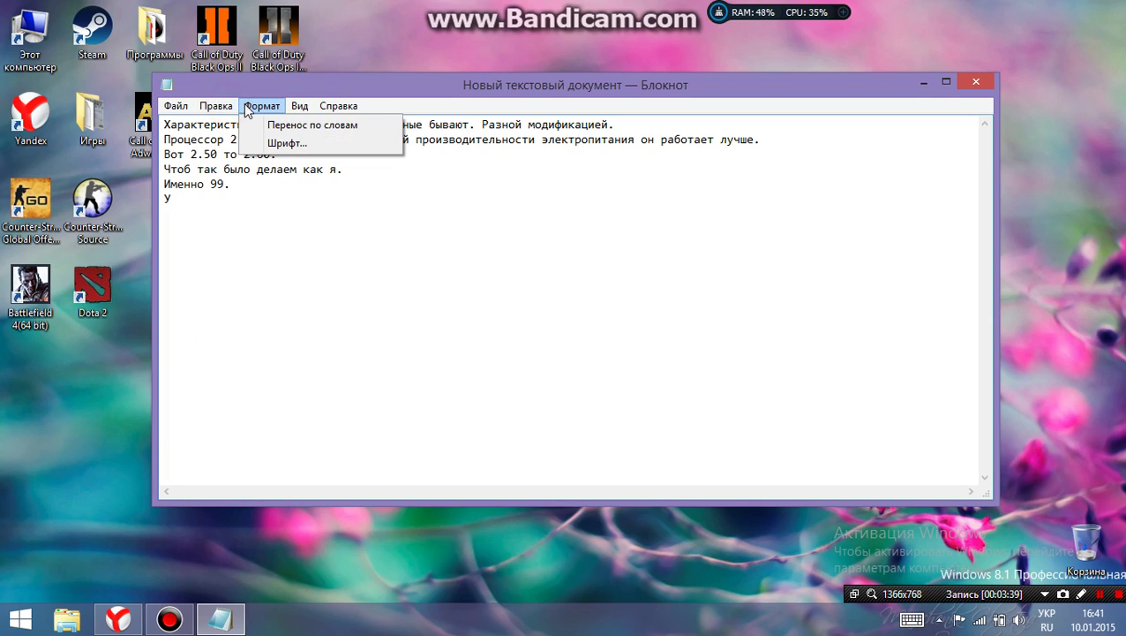
{"action": "left_click", "coordinate": [286, 142]}
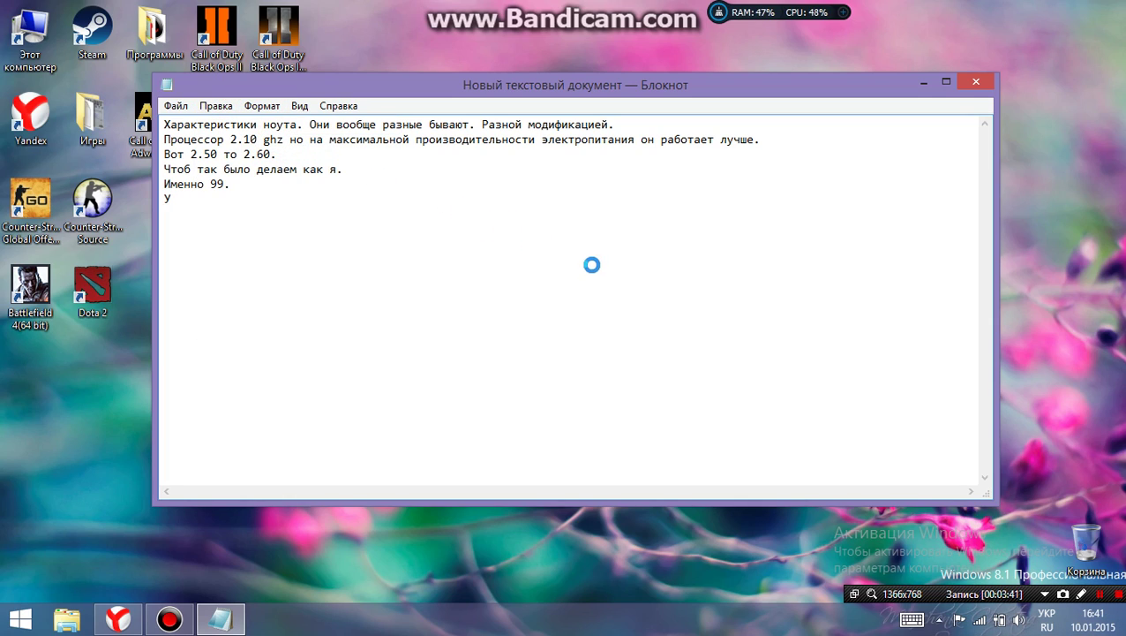
{"action": "left_click", "coordinate": [550, 324]}
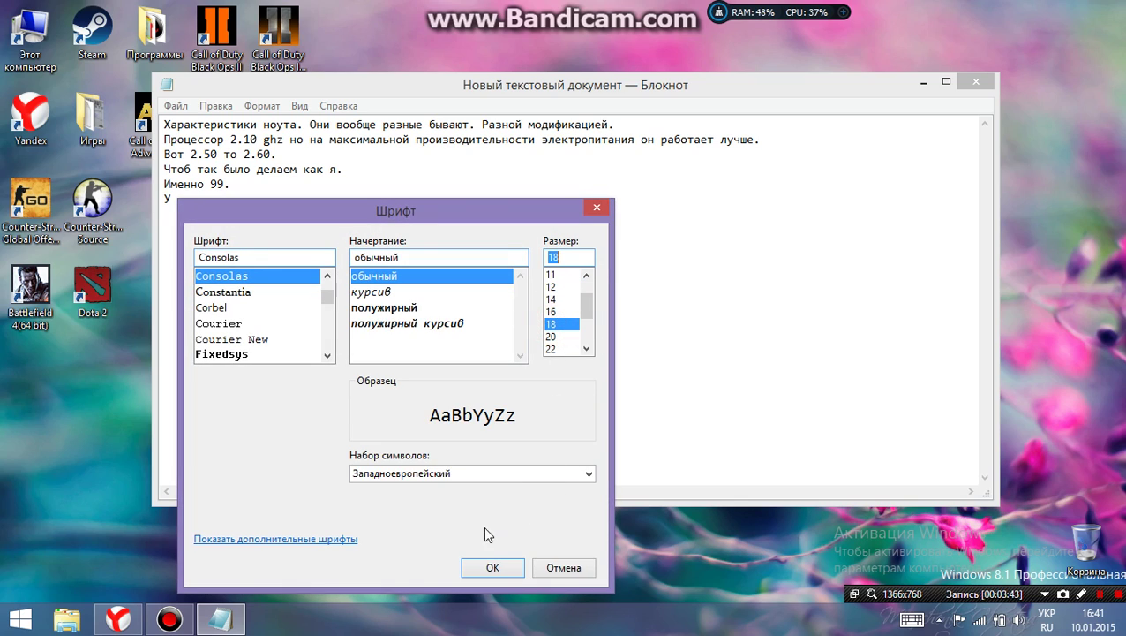
{"action": "left_click", "coordinate": [487, 565]}
Continue the last line with "многих бывает при покупке ноутбука лаги в играх, очень греется и вся херня" and start a new line
{"action": "type", "text": "М"}
{"action": "key", "text": "BackSpace"}
{"action": "type", "text": "многих"}
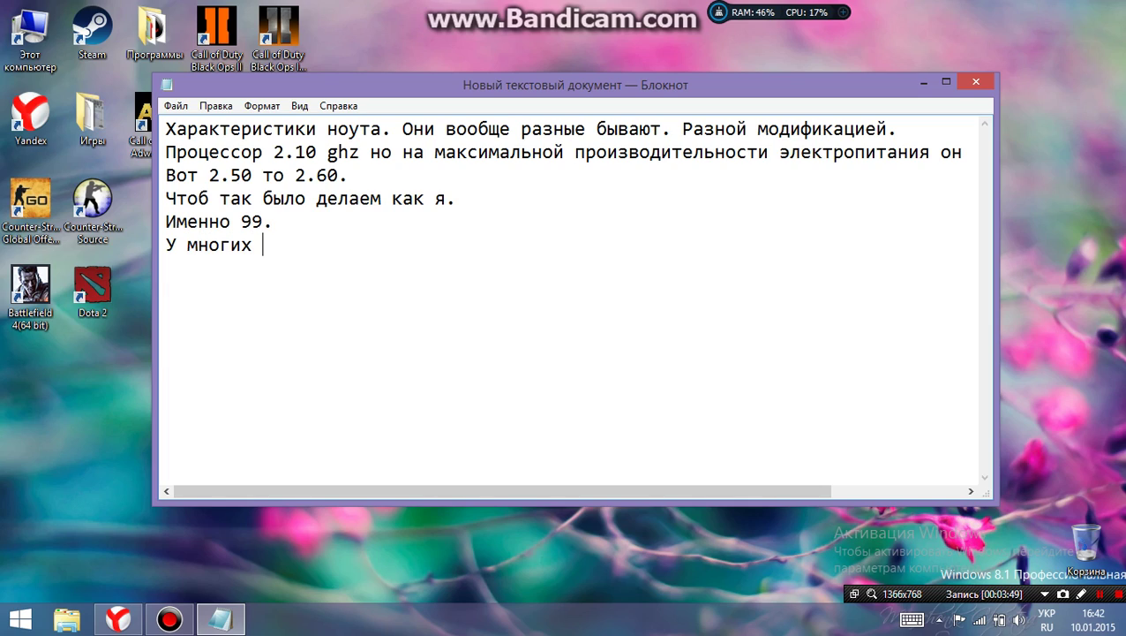
{"action": "type", "text": " бывает пр"}
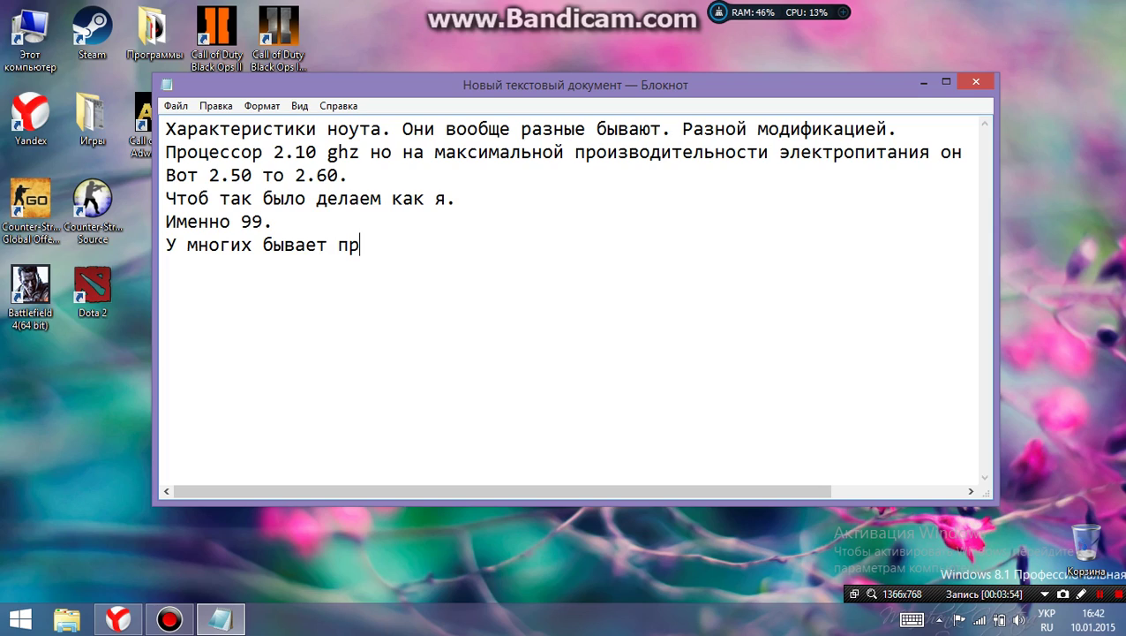
{"action": "type", "text": "и покупк"}
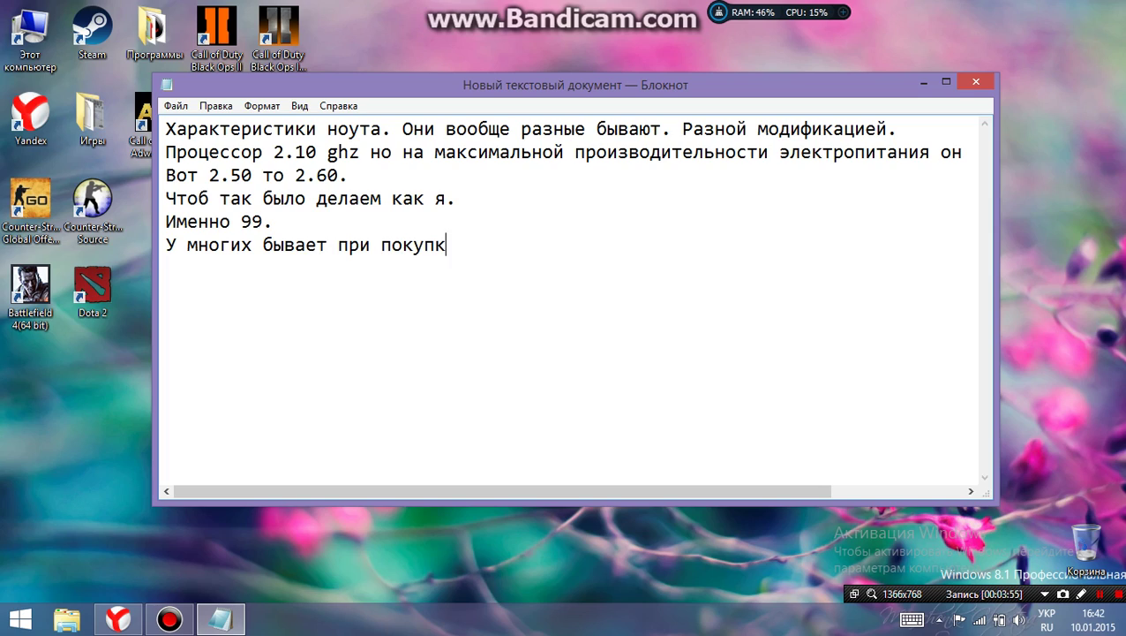
{"action": "type", "text": "е ноутбука и"}
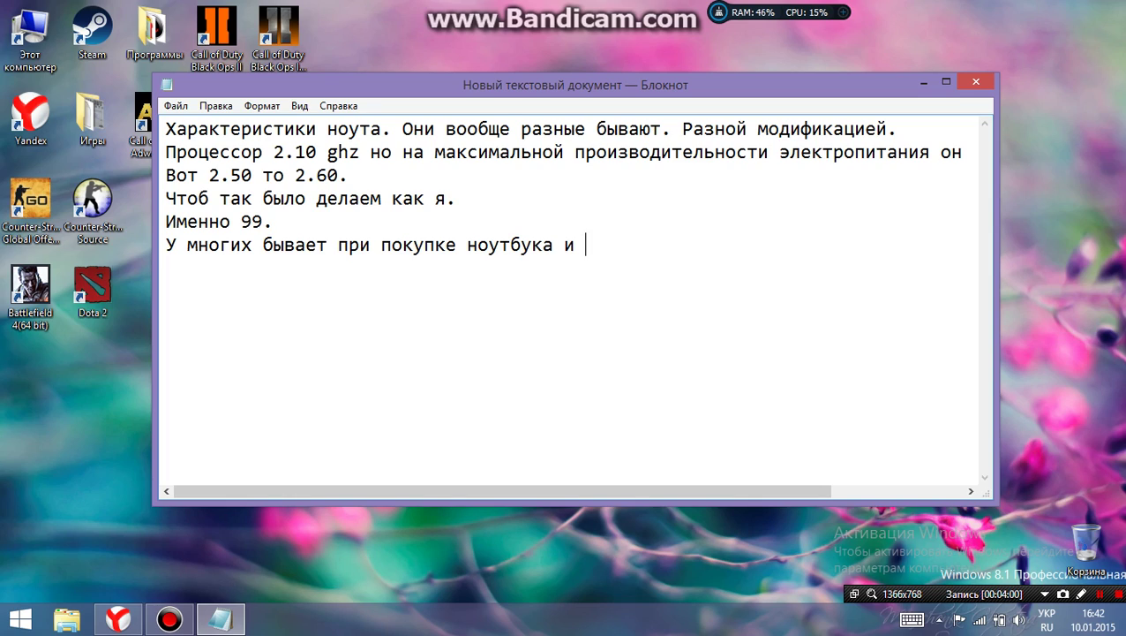
{"action": "key", "text": "BackSpace"}
{"action": "key", "text": "BackSpace"}
{"action": "type", "text": "лаги в играх,"}
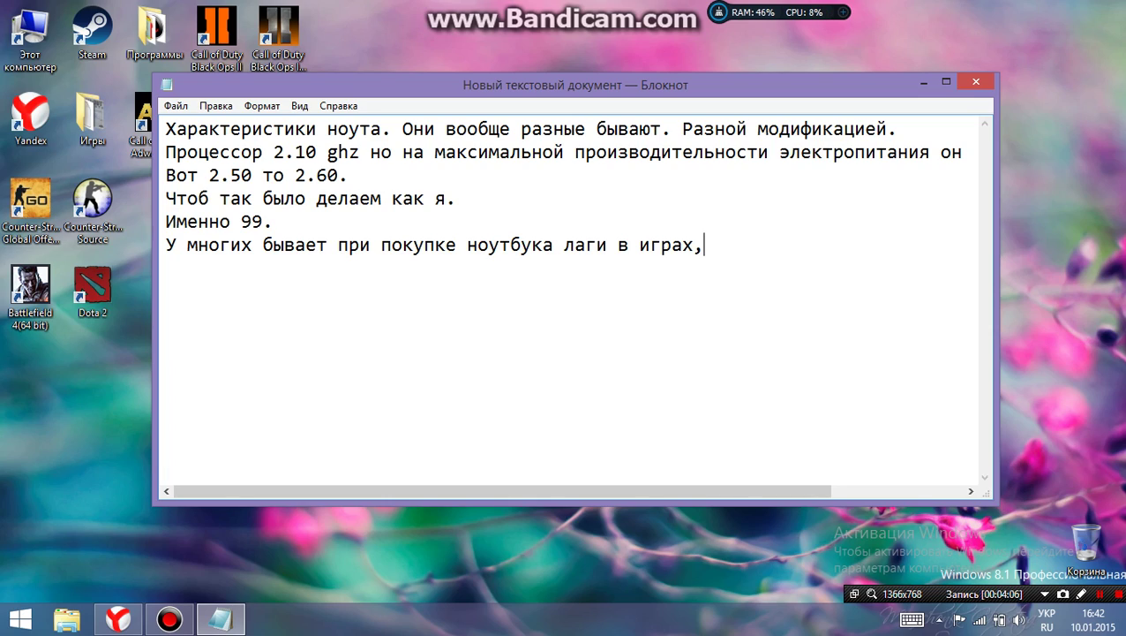
{"action": "type", "text": " очень греется"}
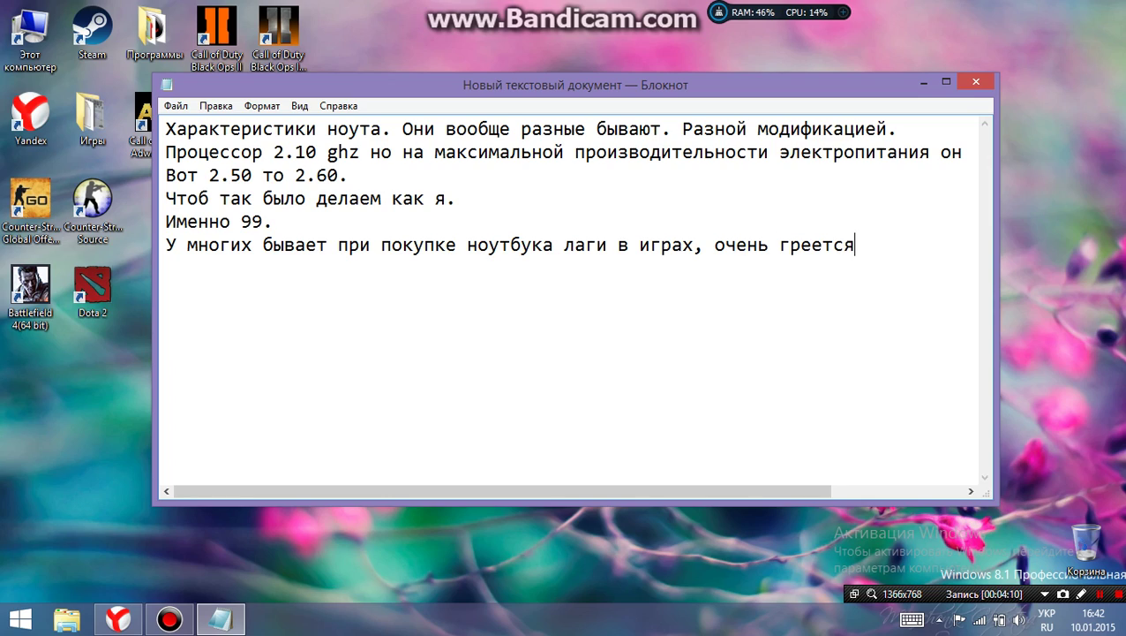
{"action": "type", "text": " и вся херня"}
{"action": "key", "text": "Return"}
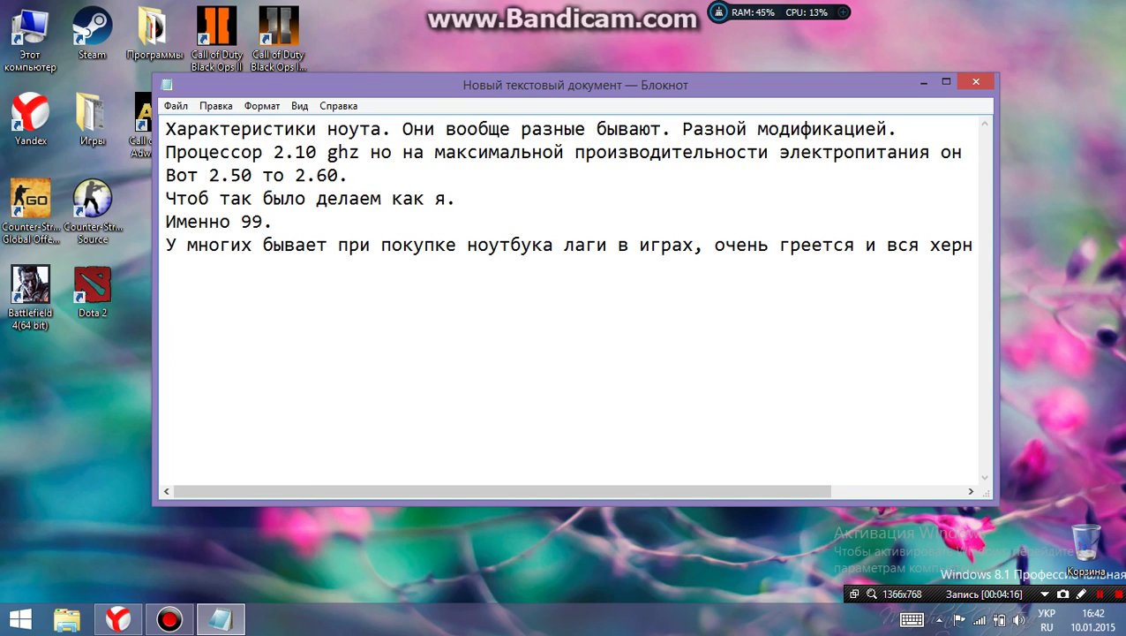
Write the line "Сама проблемма в биосе. Вот что нужно делать." at the end of the Notepad document
{"action": "type", "text": "п"}
{"action": "key", "text": "BackSpace"}
{"action": "type", "text": "Сама проб"}
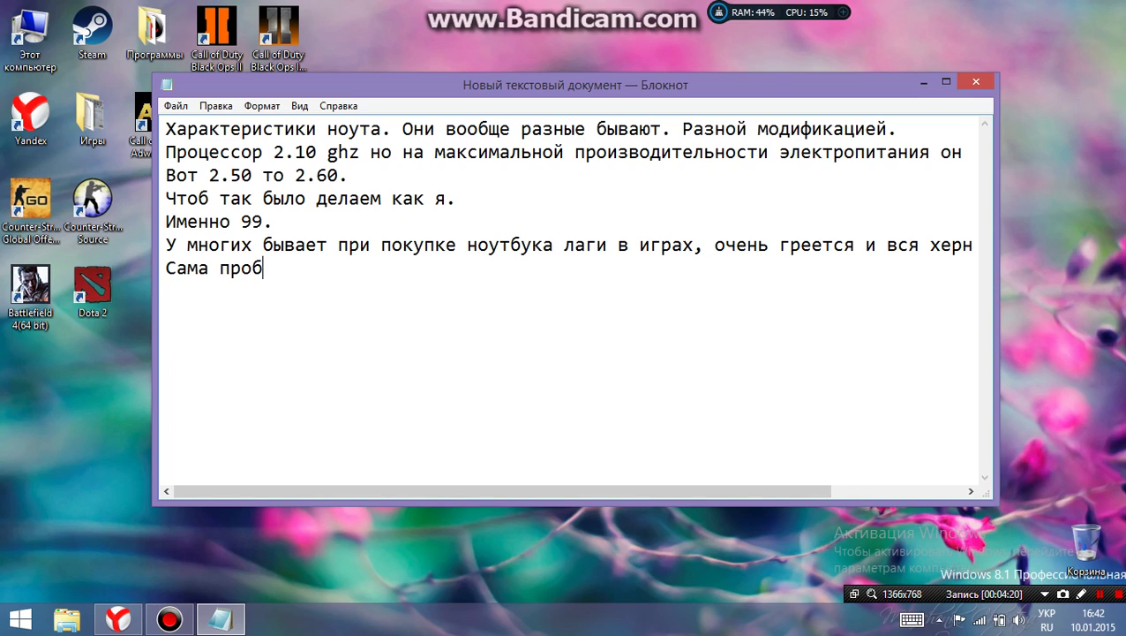
{"action": "type", "text": "лемма в биос"}
{"action": "type", "text": "у=в"}
{"action": "key", "text": "BackSpace"}
{"action": "key", "text": "BackSpace"}
{"action": "key", "text": "BackSpace"}
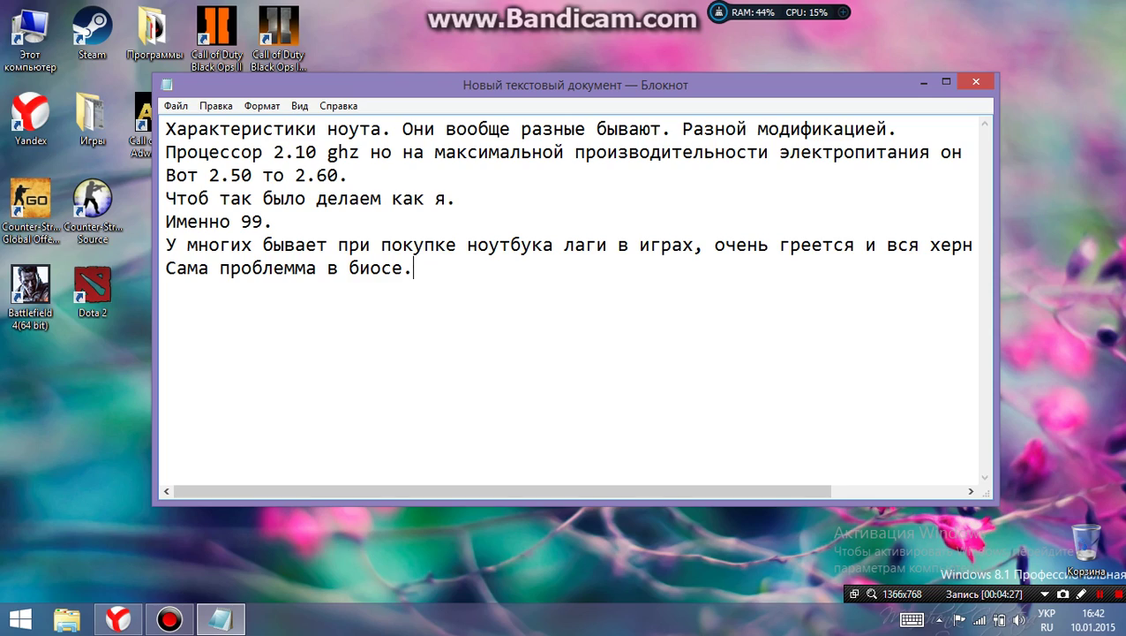
{"action": "type", "text": "е. Вот чт"}
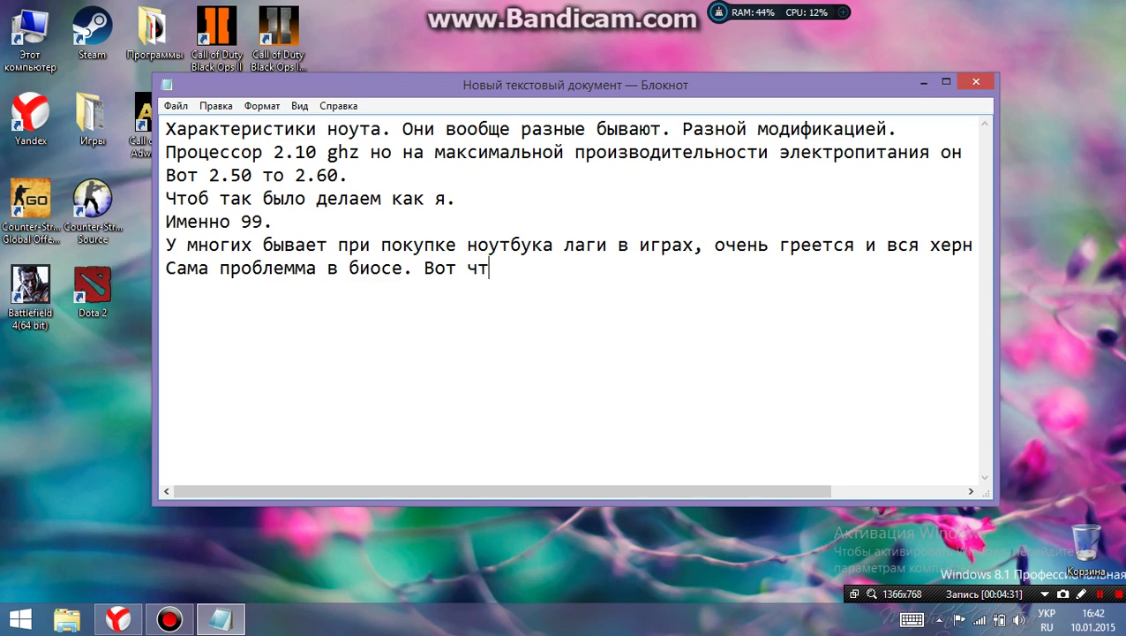
{"action": "type", "text": "о нужно "}
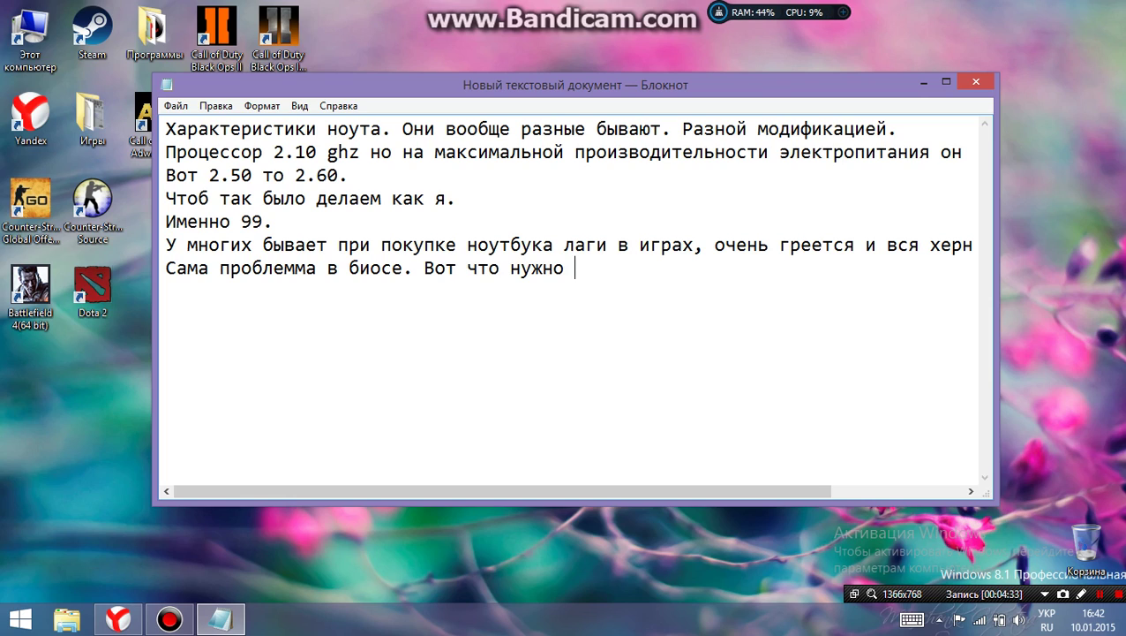
{"action": "type", "text": "делать"}
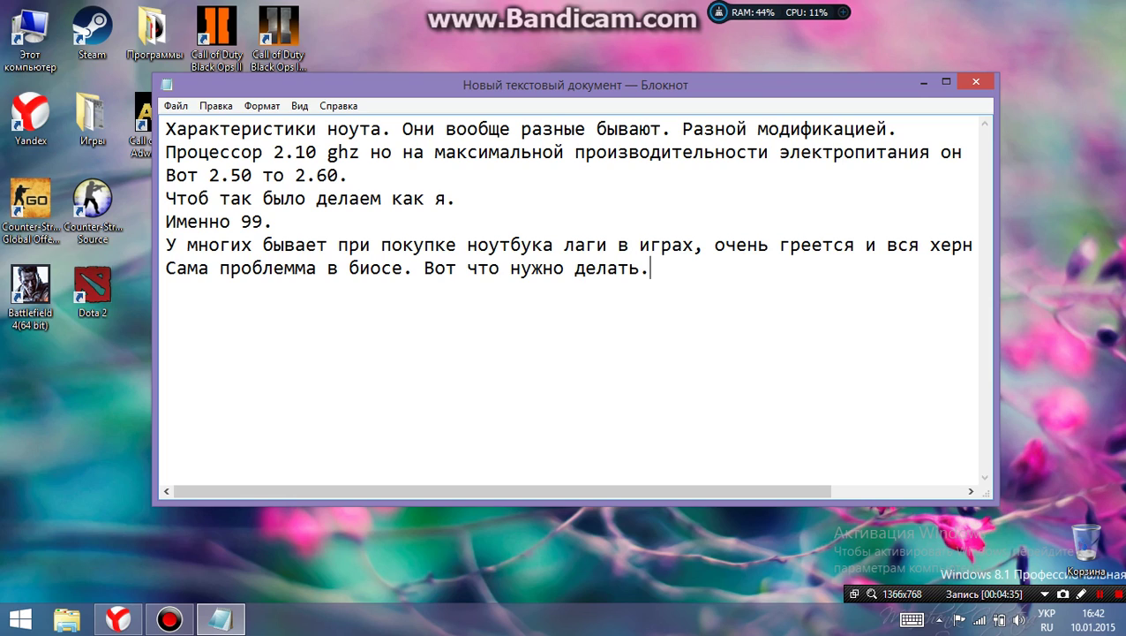
{"action": "type", "text": "."}
{"action": "left_click", "coordinate": [918, 82]}
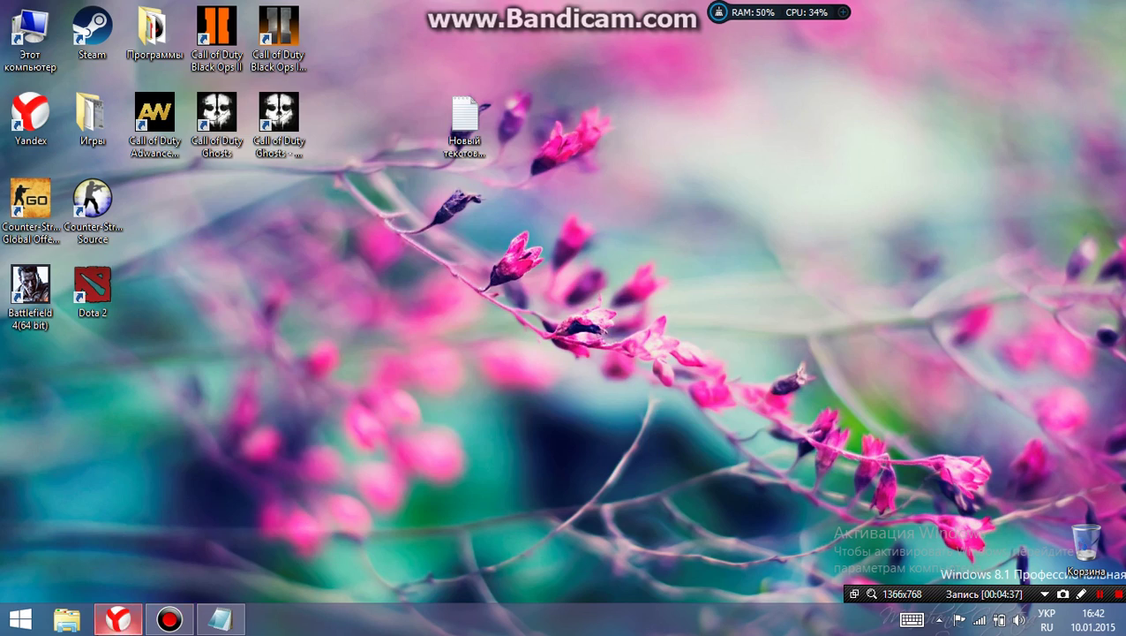
{"action": "left_click", "coordinate": [119, 619]}
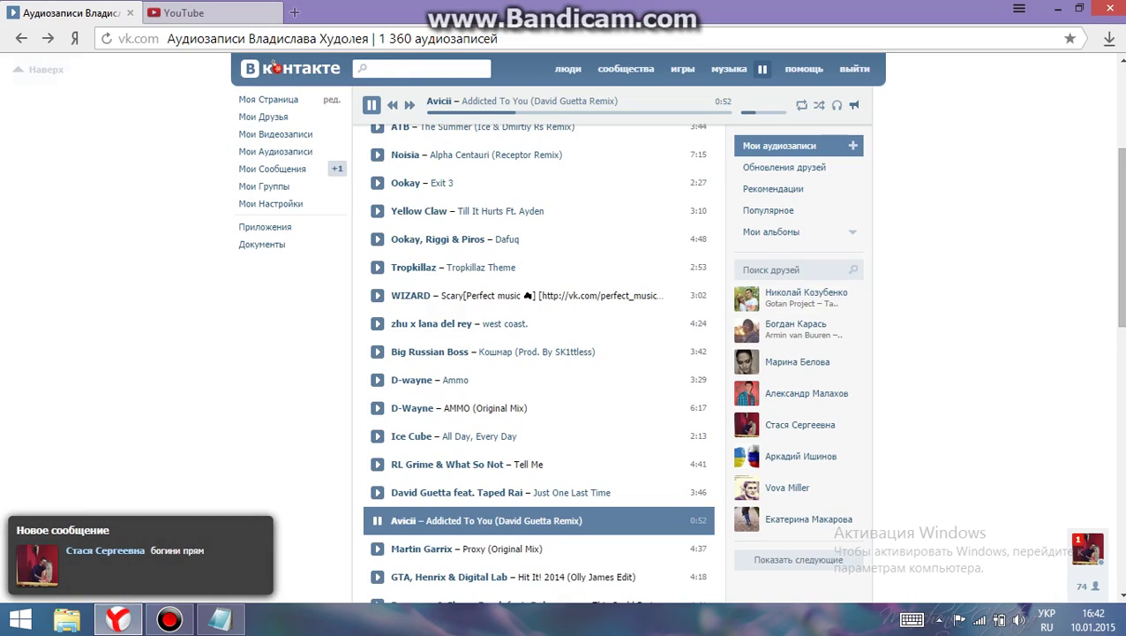
{"action": "left_click", "coordinate": [295, 12]}
{"action": "left_click", "coordinate": [289, 41]}
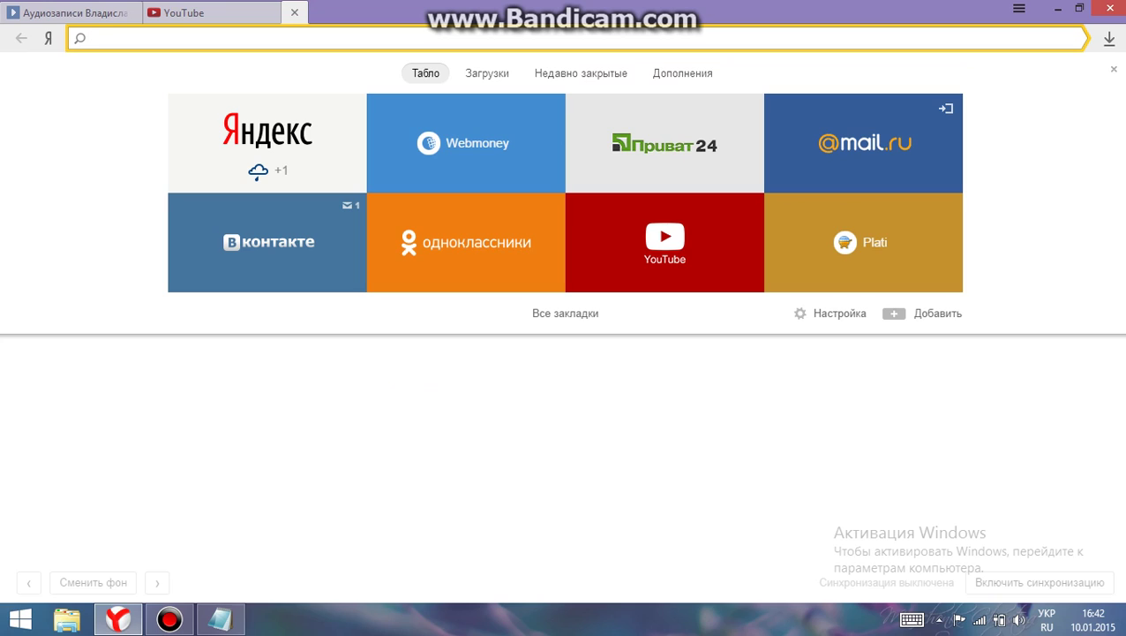
{"action": "type", "text": "леново"}
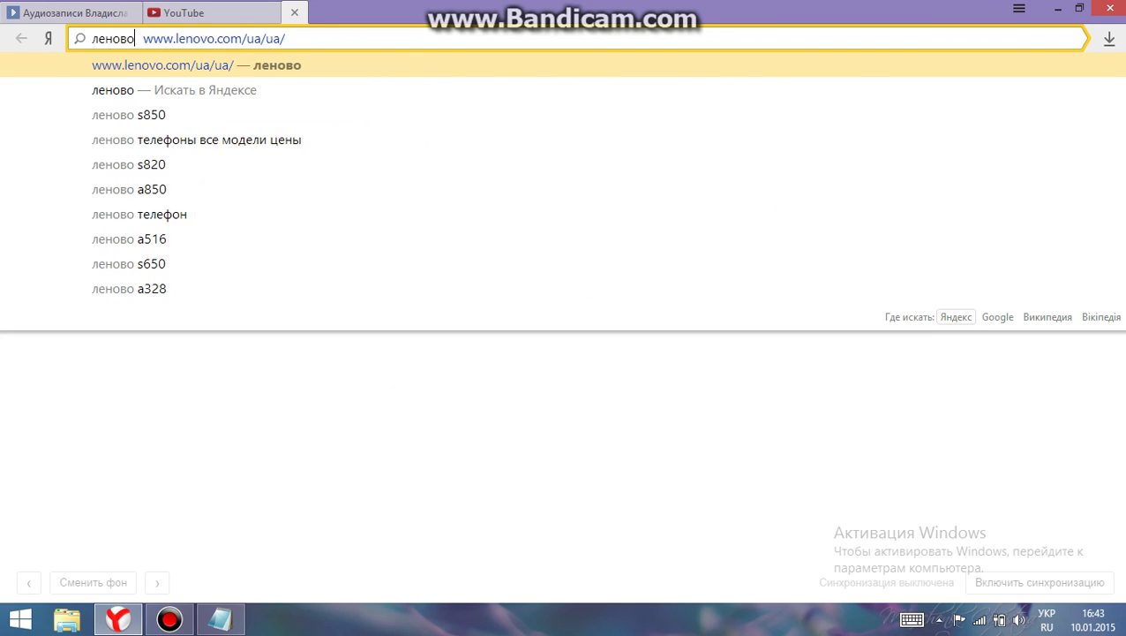
{"action": "key", "text": "Return"}
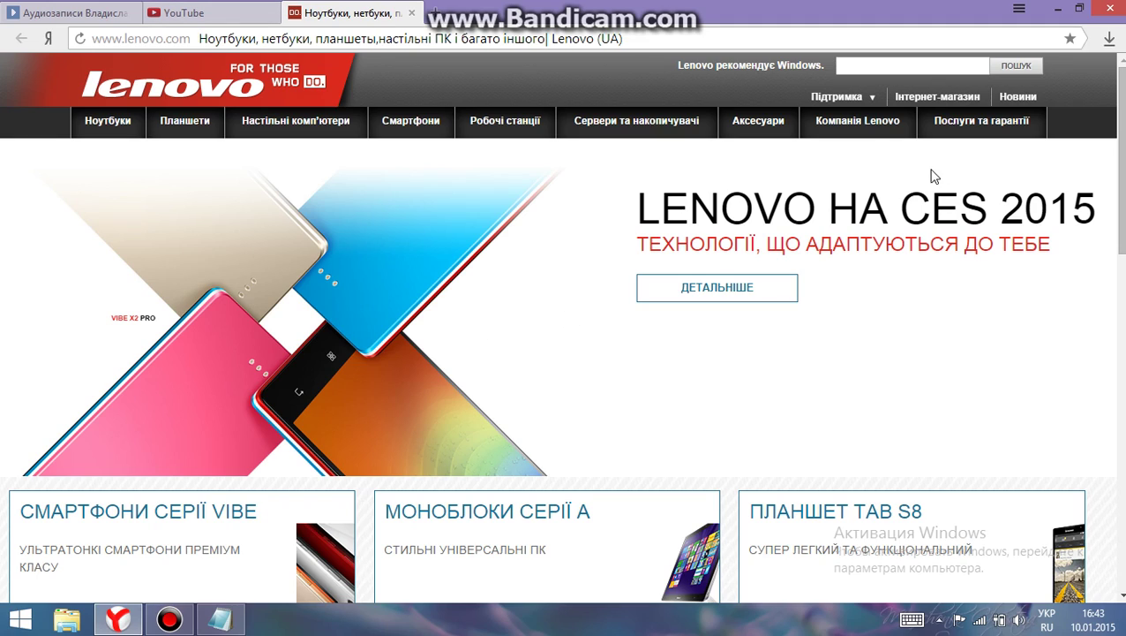
{"action": "left_click", "coordinate": [838, 97]}
{"action": "left_click", "coordinate": [868, 135]}
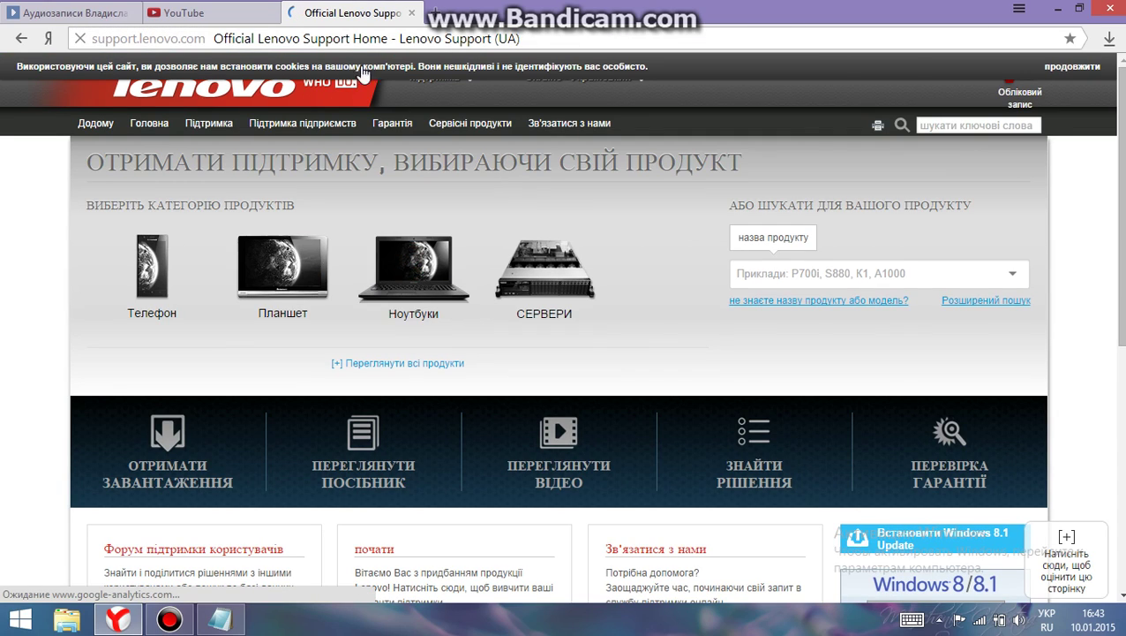
Return to the Notepad document and start a new last line with "Заходим на официальны"
{"action": "left_click", "coordinate": [221, 618]}
{"action": "key", "text": "Return"}
{"action": "type", "text": "Заходим на официальны"}
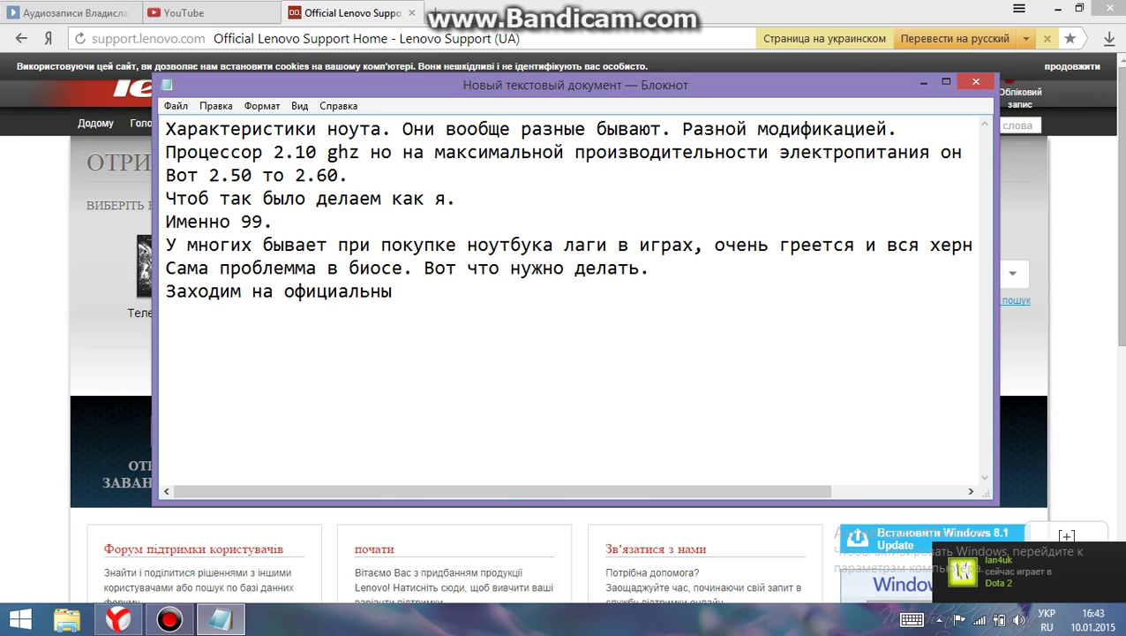